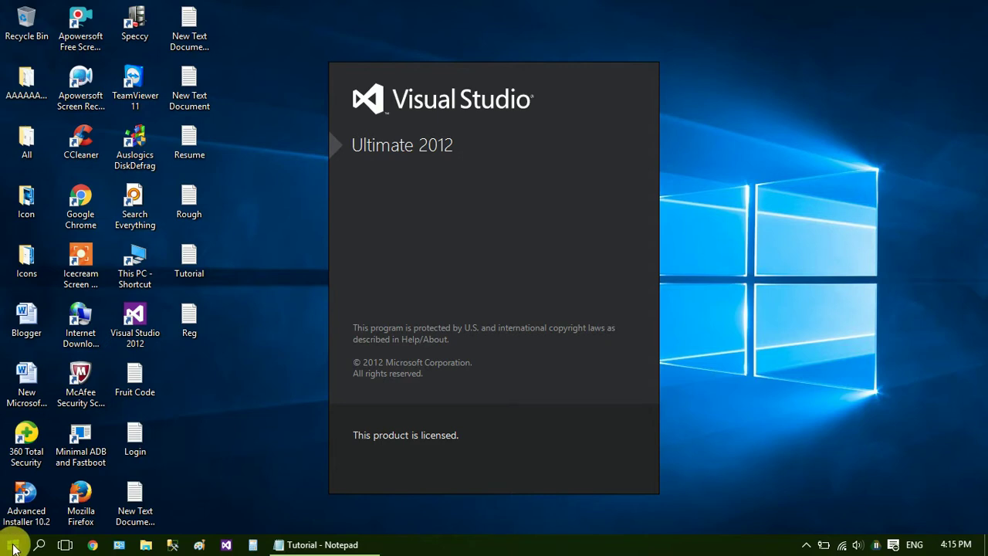
Choose the Visual C# Windows Forms Application template and set the new project's location to G:\VIDEOS\.
click(12, 545)
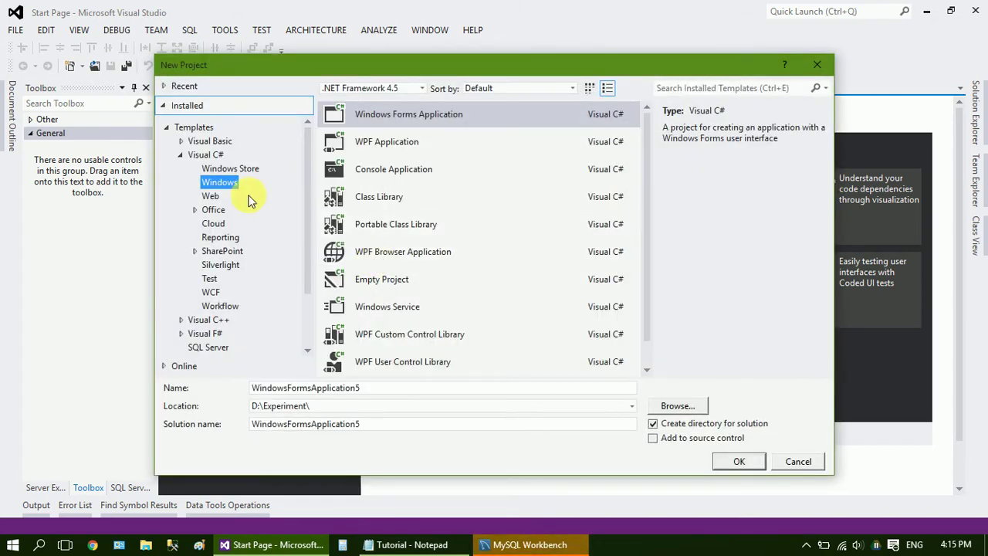
click(205, 154)
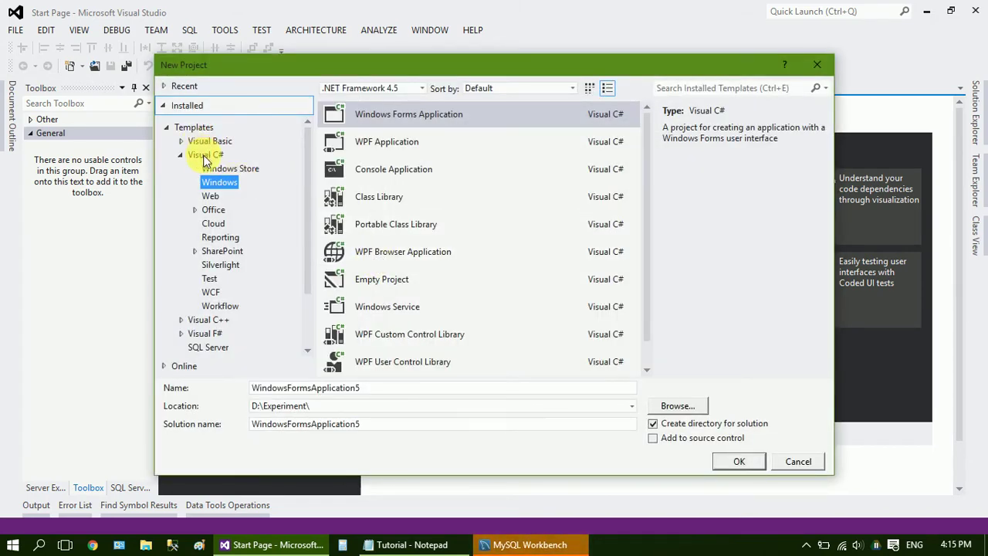
click(215, 183)
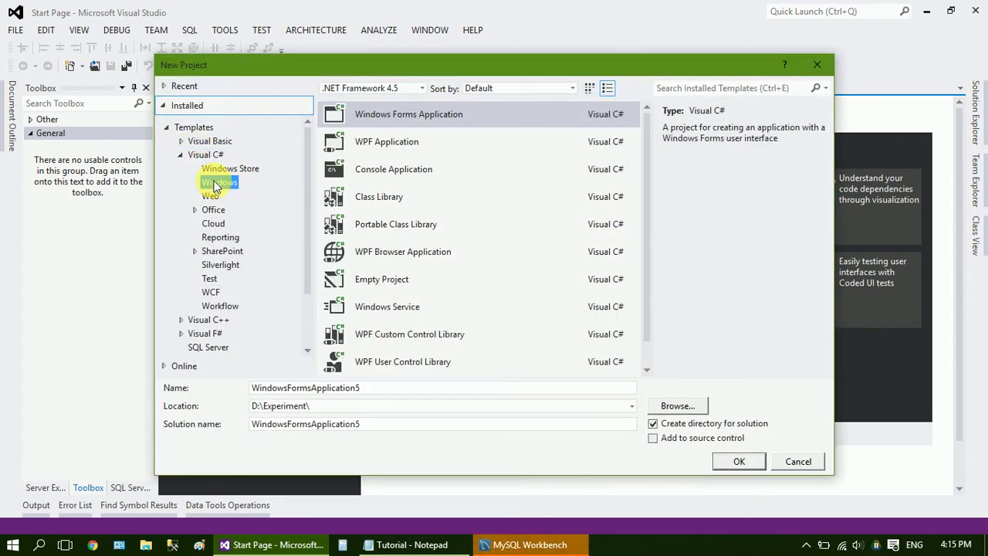
click(392, 117)
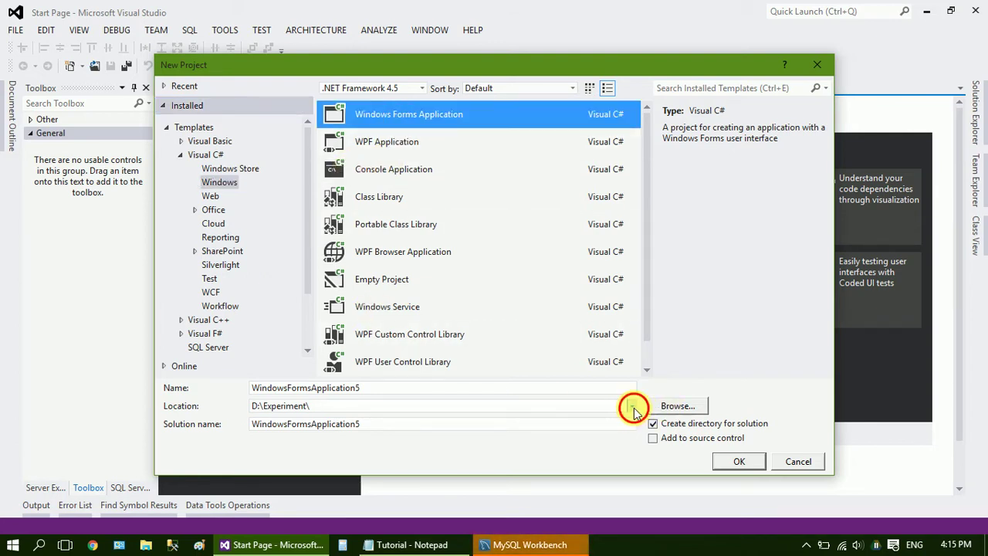
click(632, 407)
click(609, 442)
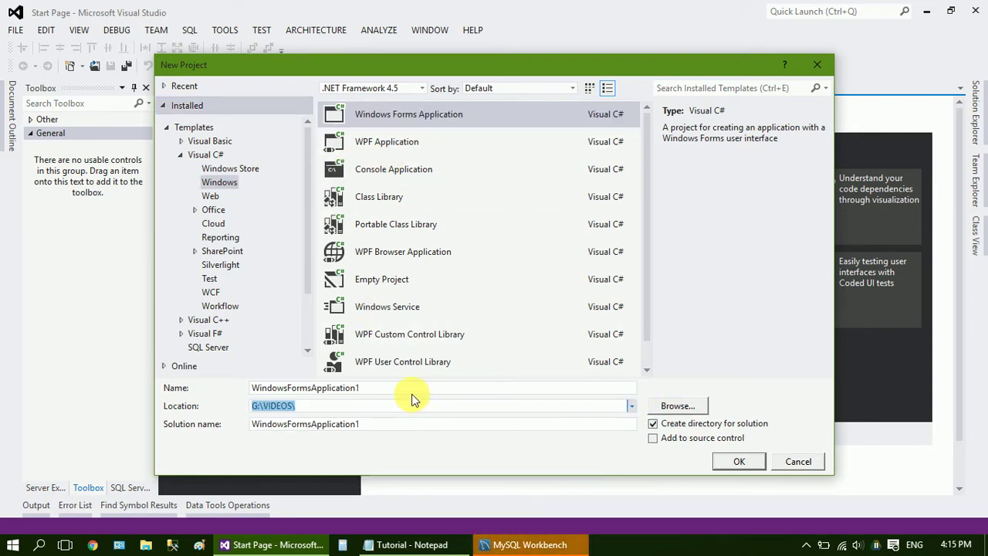
click(631, 405)
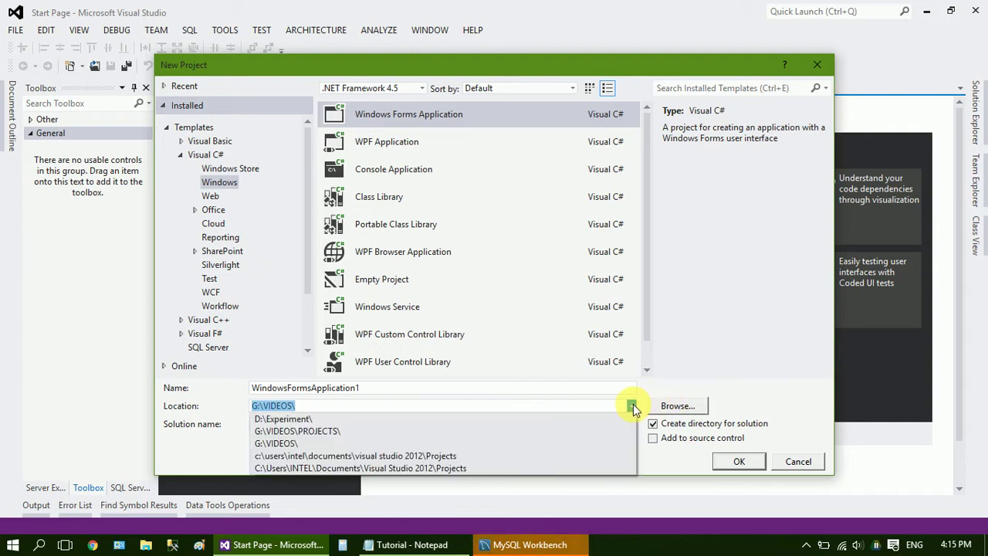
click(632, 405)
Name the new project Part 1 and create it.
double_click(623, 391)
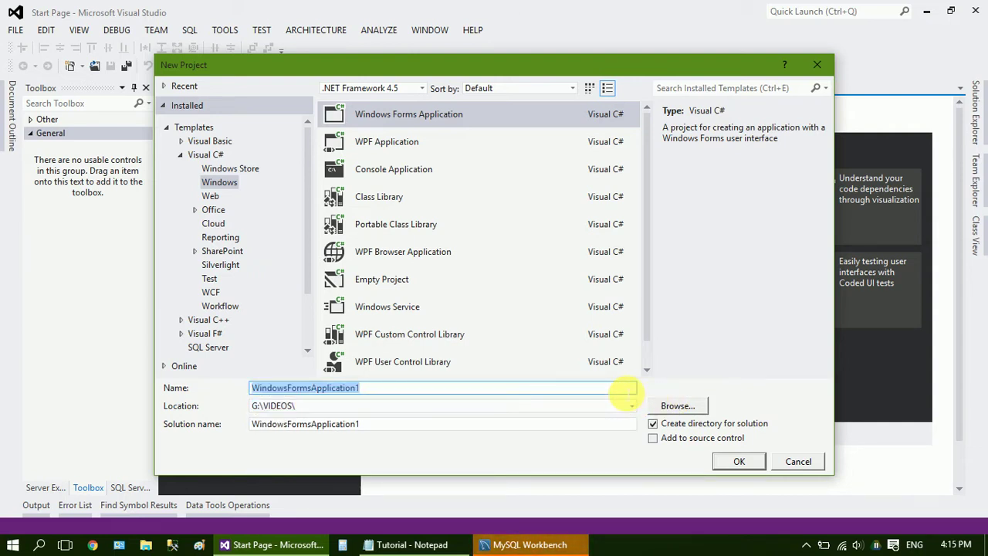
text(T)
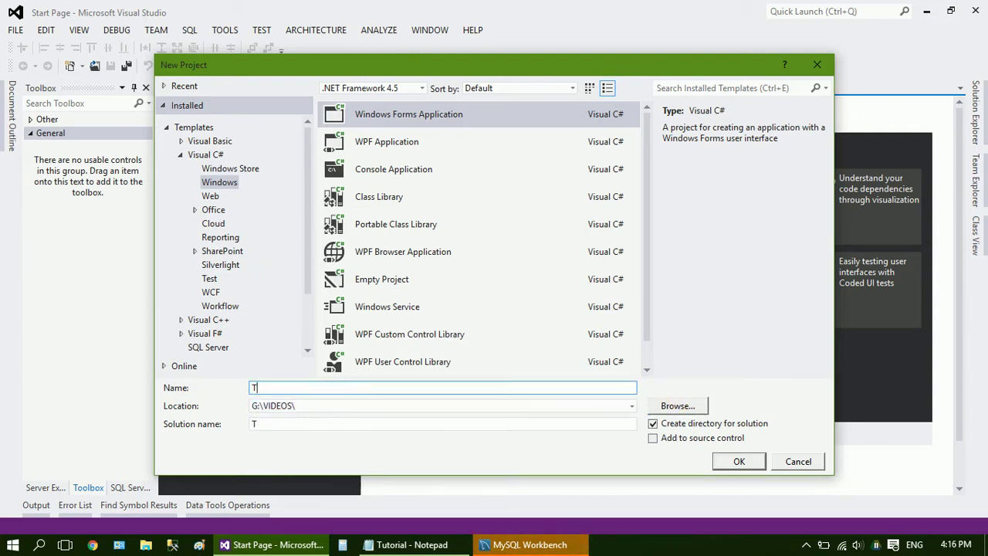
key(BackSpace)
text(Part 1)
click(739, 461)
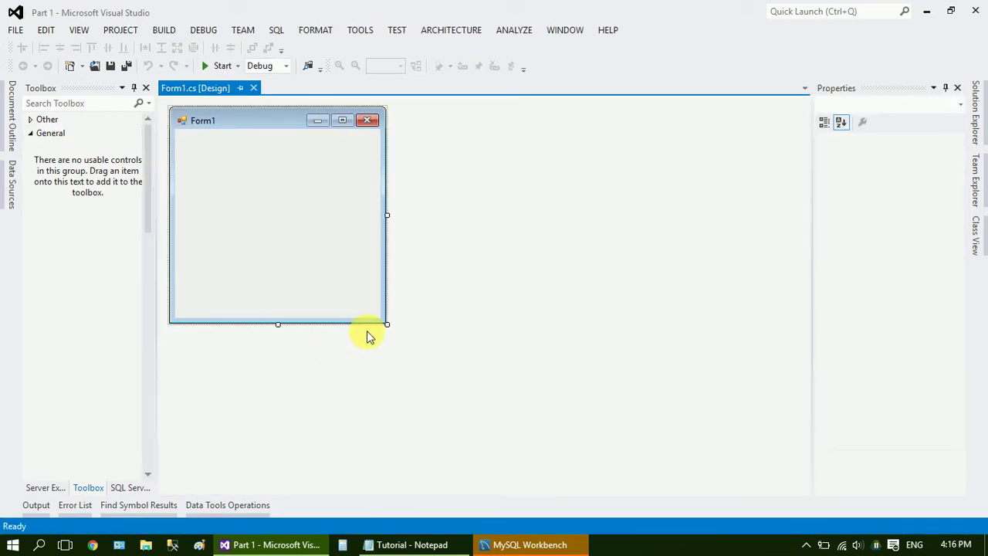
Enlarge Form1 in the designer to about 689 x 444.
drag(387, 324, 668, 428)
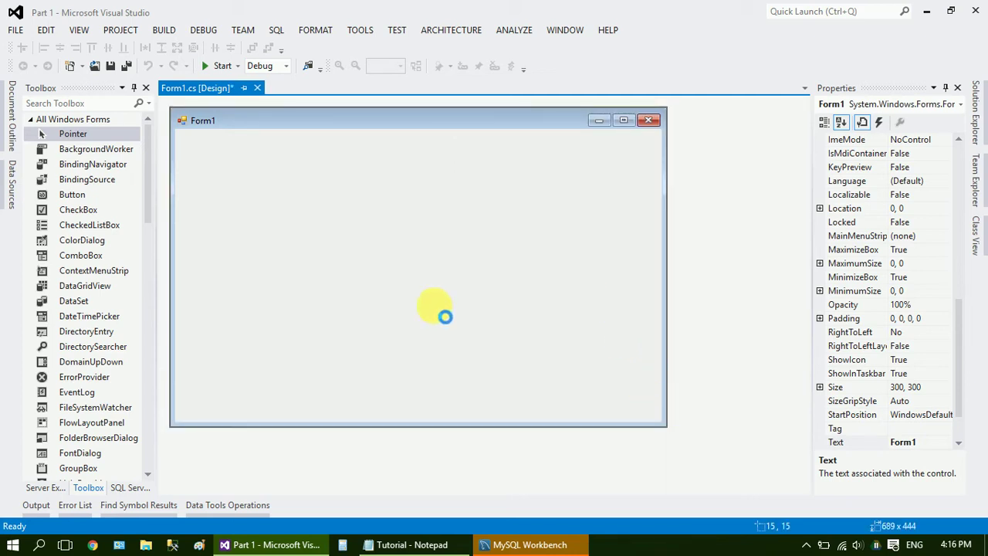
click(216, 244)
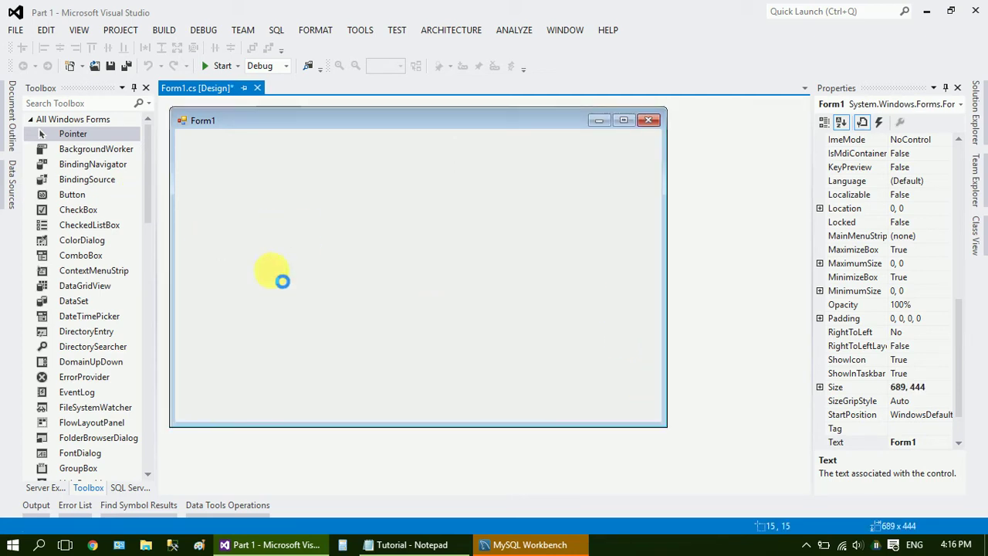
Switch to MySQL Workbench, open the Local instance MySQL57 connection and close both studentinfo query tabs.
click(513, 547)
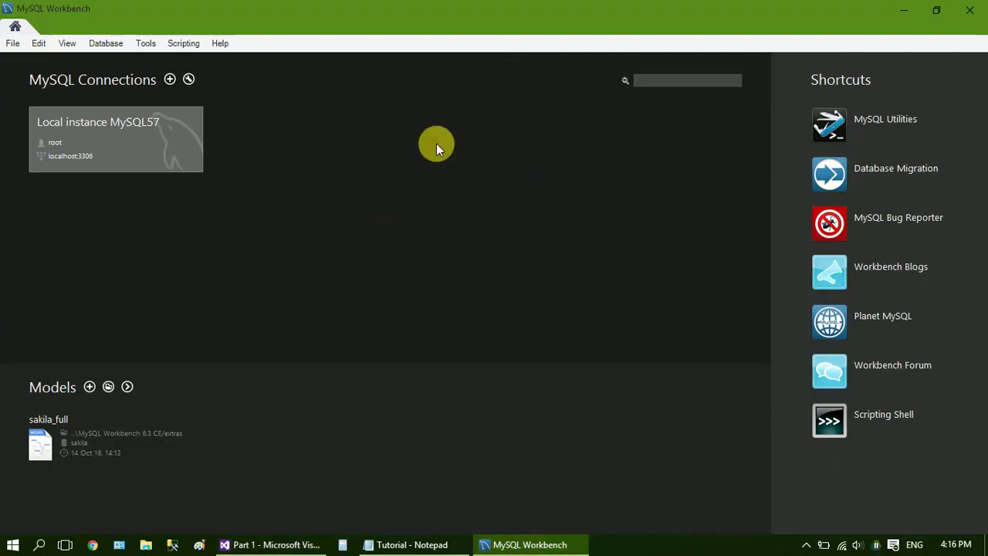
click(135, 145)
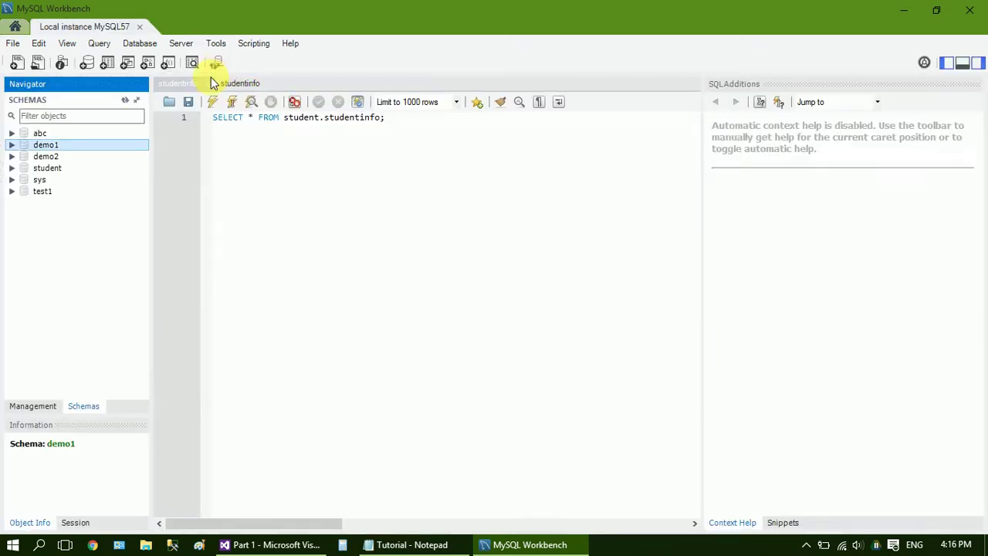
click(208, 83)
click(208, 84)
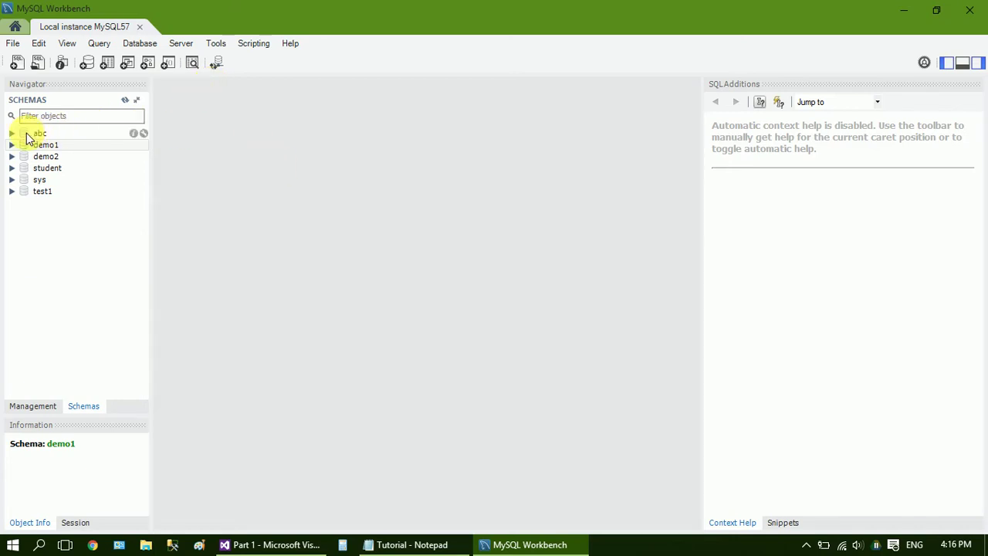
Start a new schema on the connected server and name it StudentInformation.
click(28, 133)
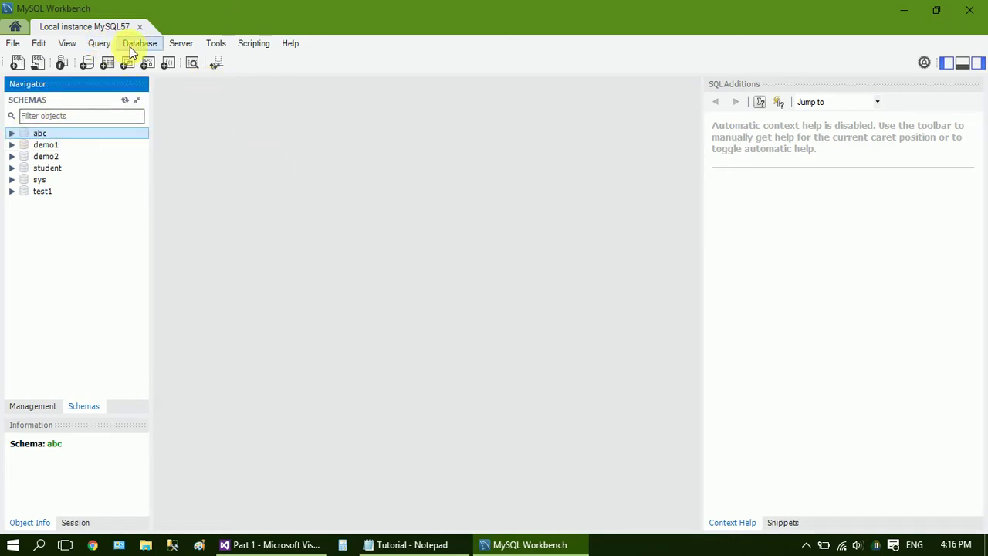
click(87, 65)
click(328, 105)
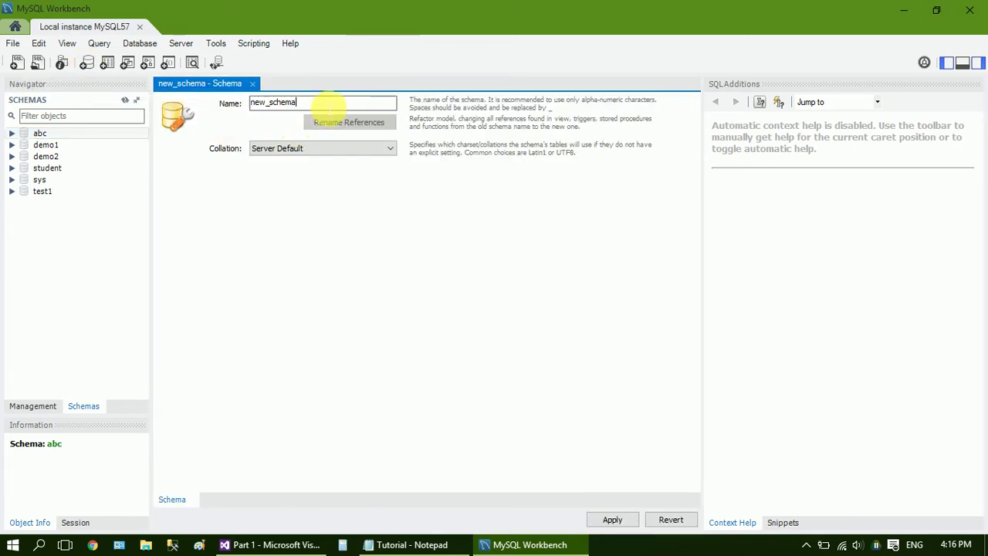
drag(328, 105, 254, 104)
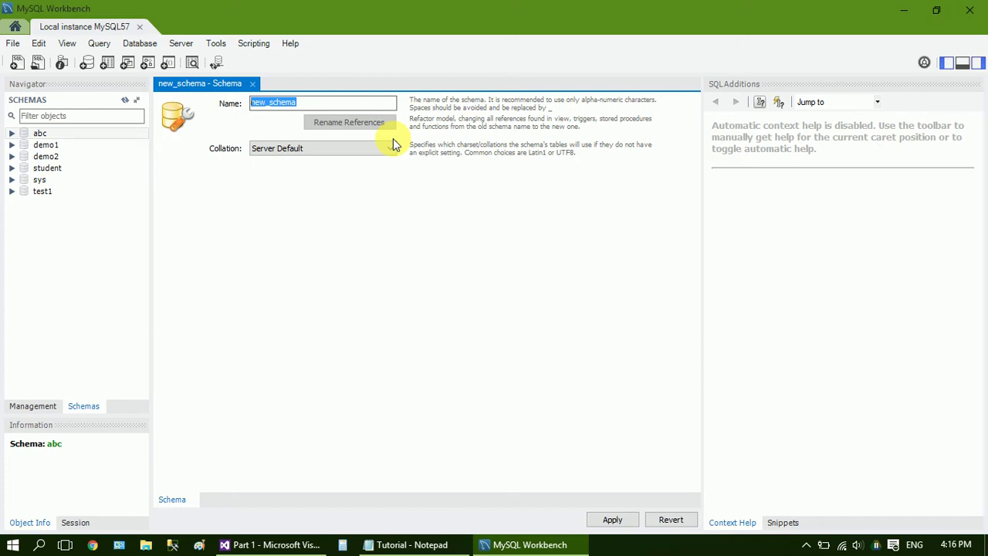
text(Student)
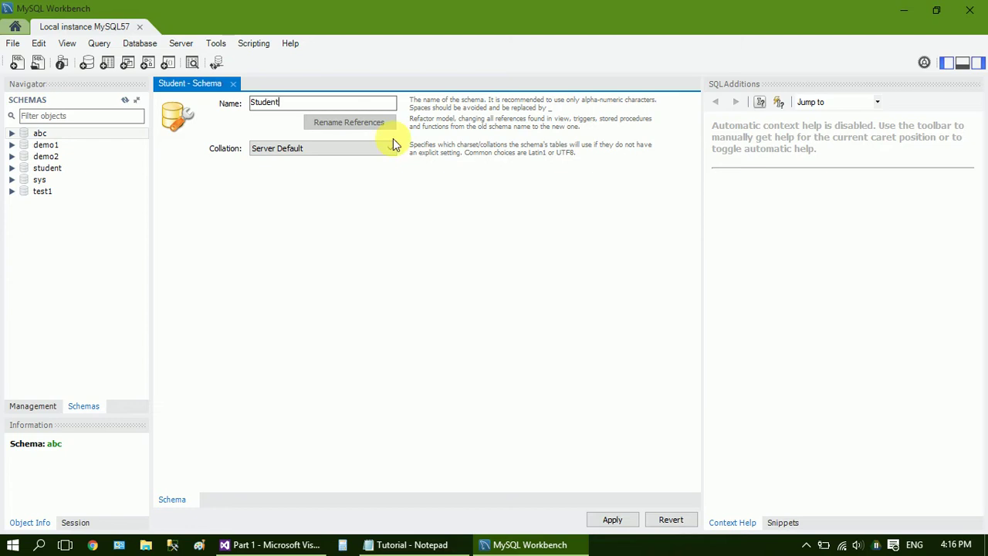
text(Information)
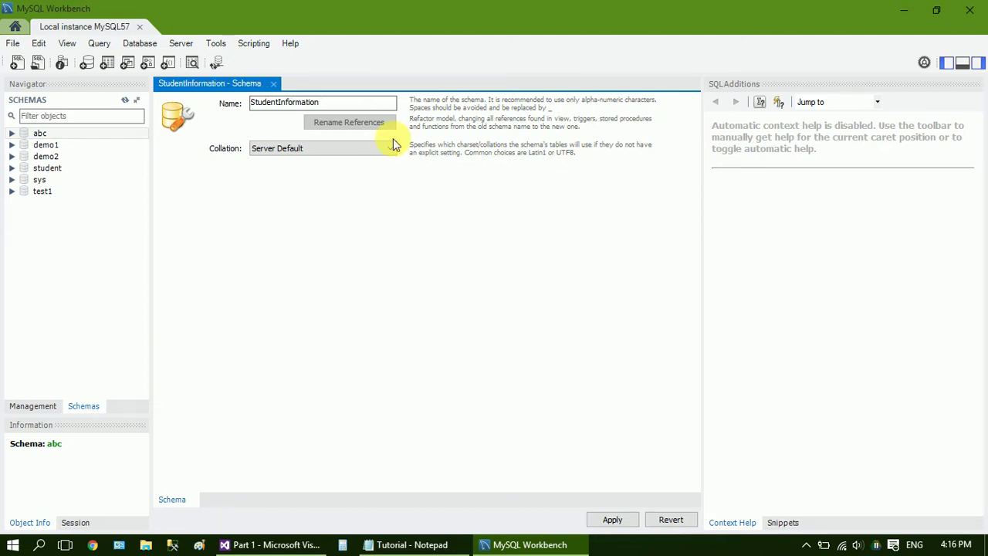
Apply the new schema's SQL script to the server and close the schema editor.
click(612, 519)
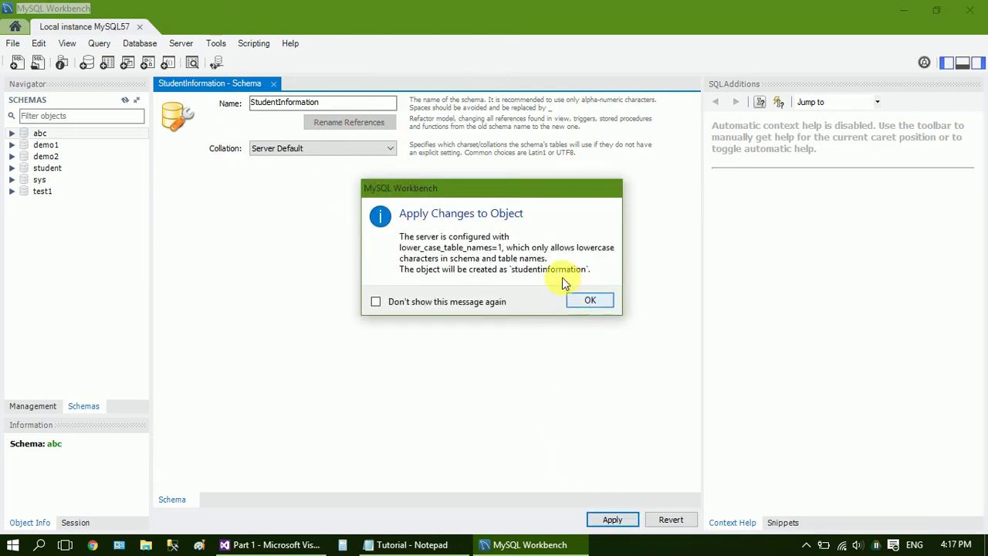
click(604, 301)
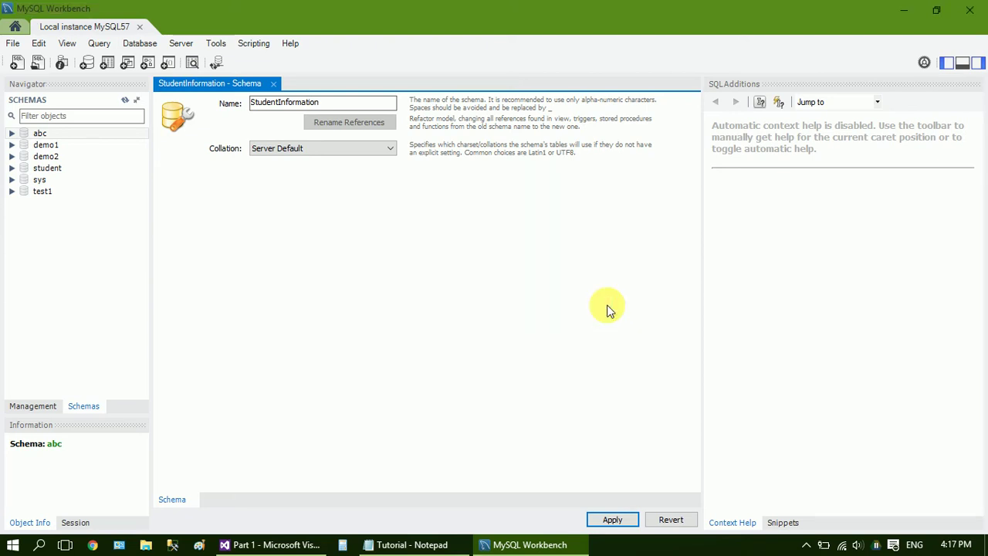
click(686, 461)
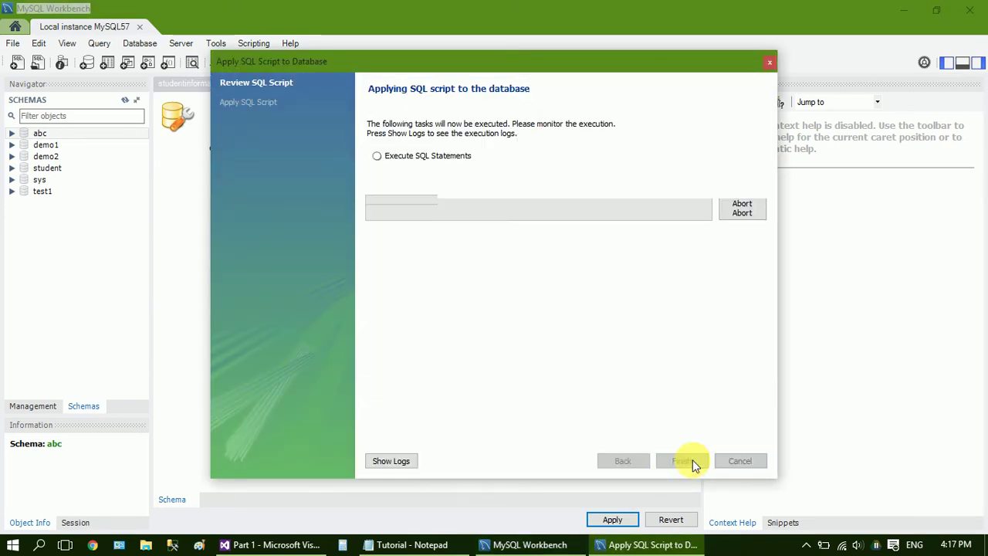
click(683, 461)
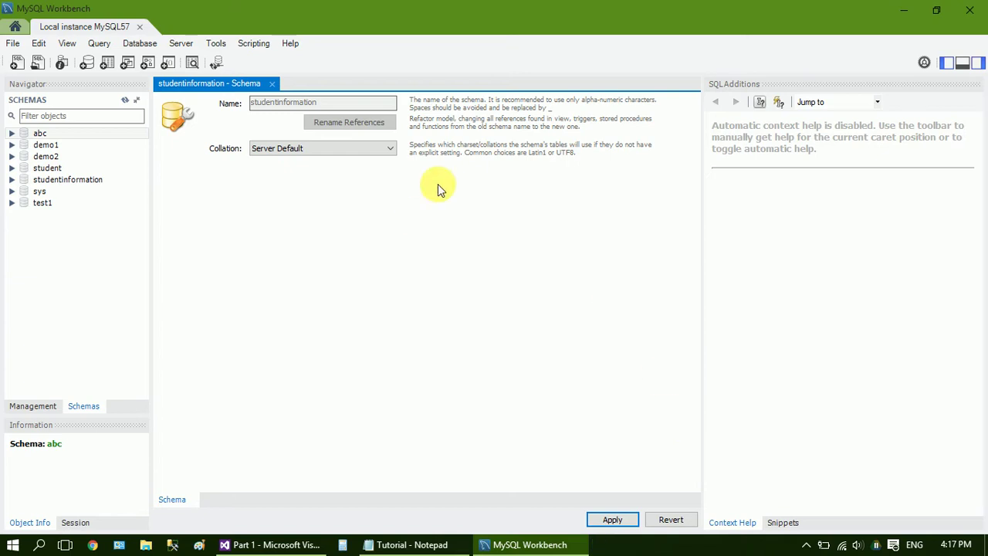
click(276, 85)
Start a new table in the studentinformation schema and name it Student.
click(68, 180)
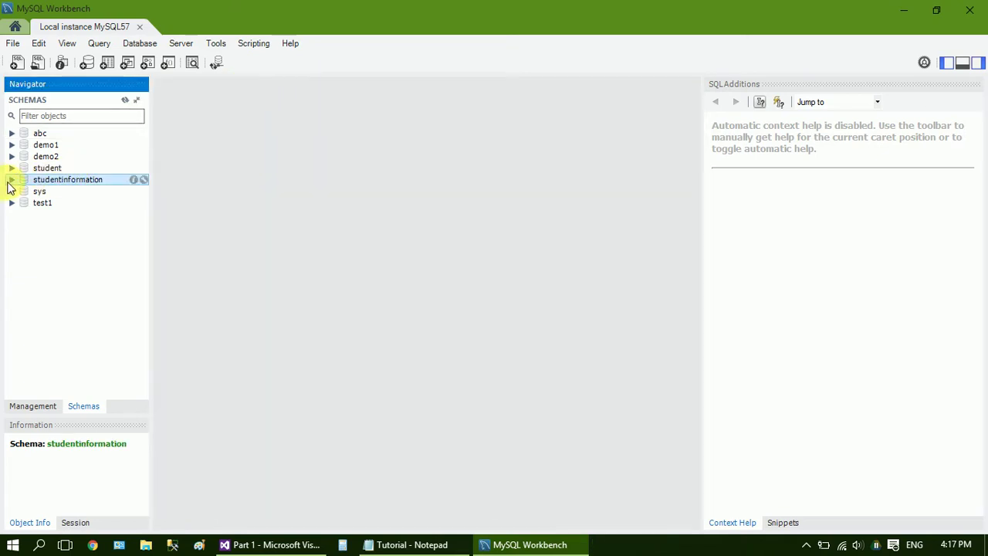
click(11, 180)
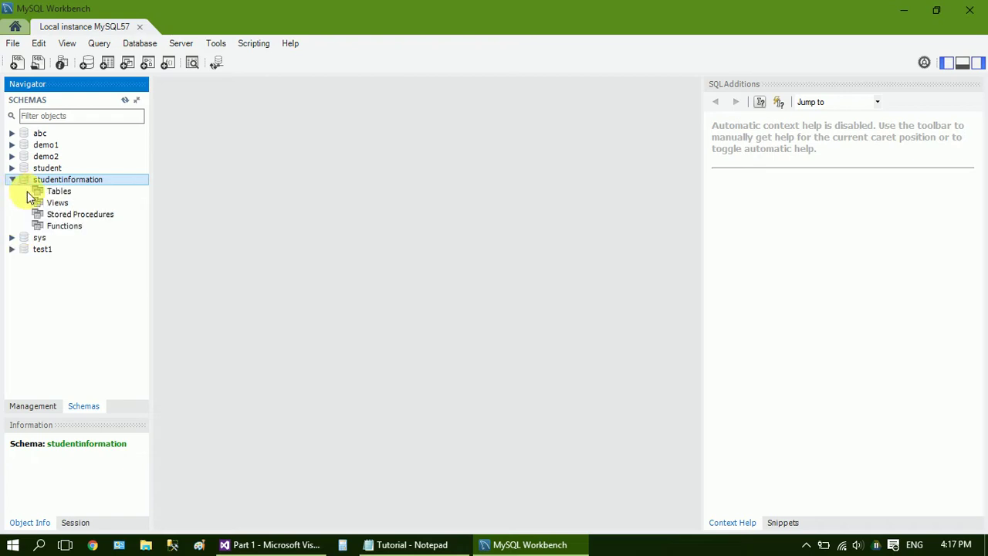
right_click(45, 195)
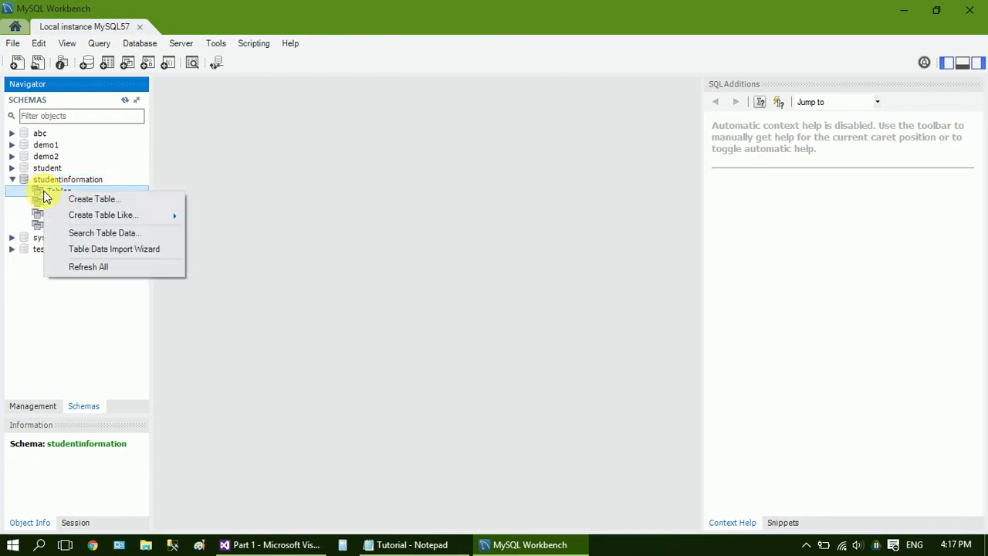
click(88, 199)
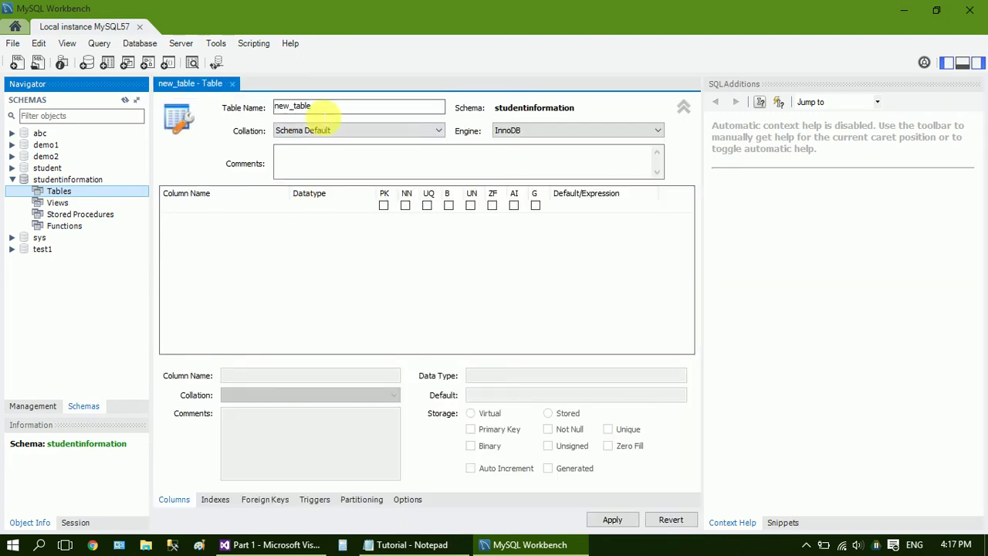
text(Student)
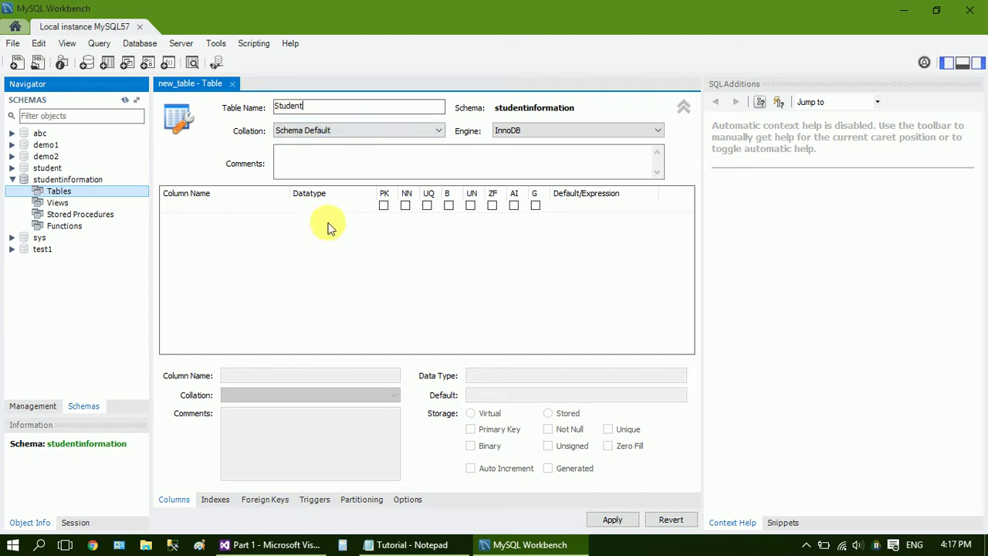
Add a first column named Id with the INT datatype to the Student table.
click(195, 214)
click(194, 213)
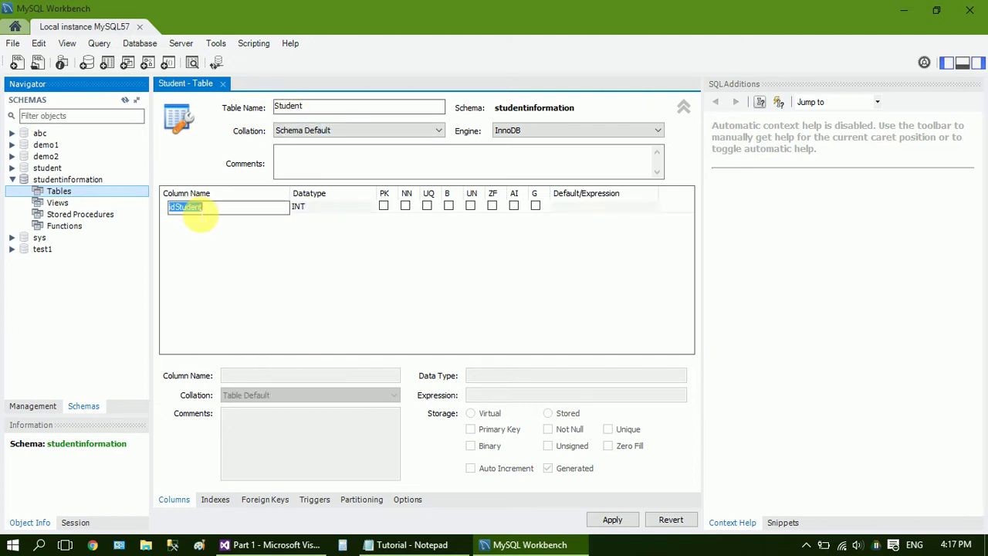
text(Id)
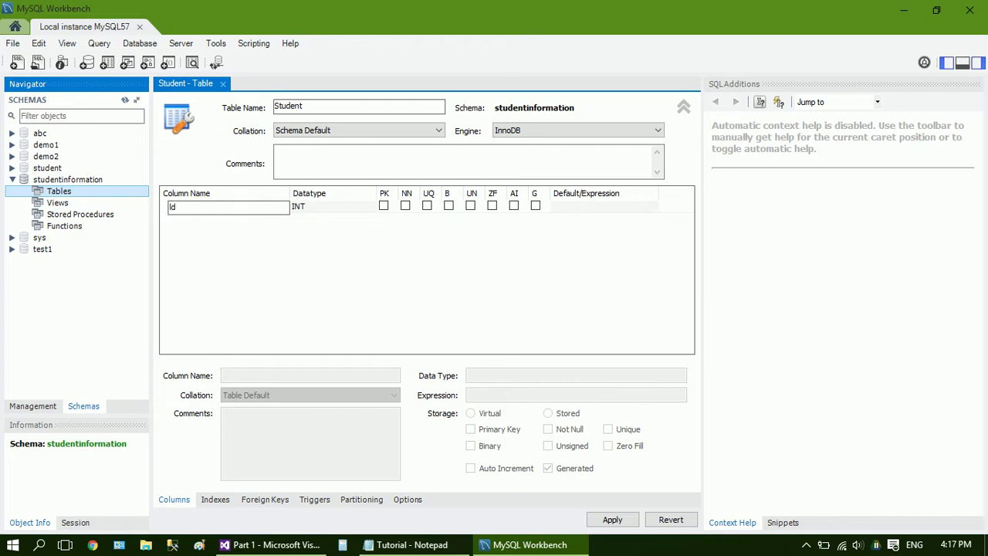
click(309, 217)
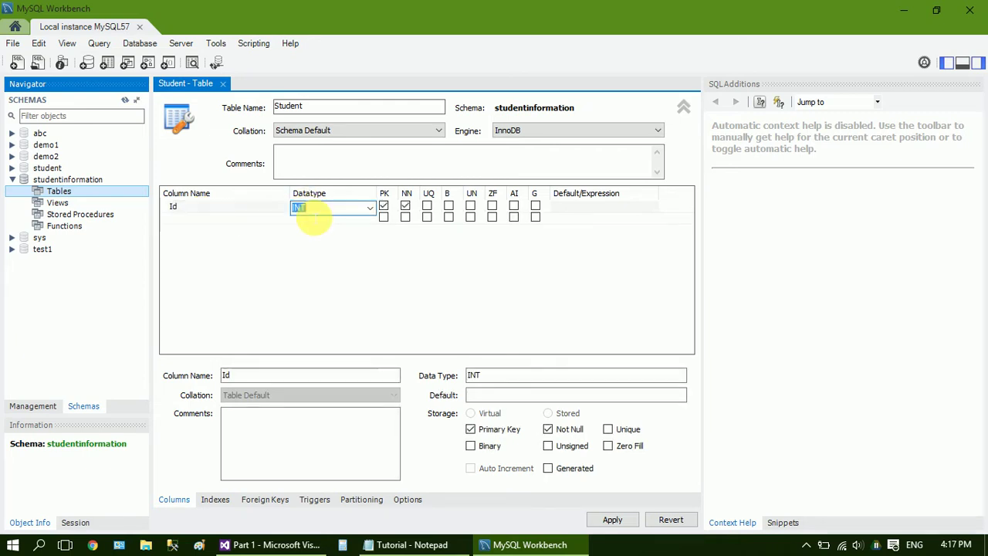
Add a second column named RegNo with the VARCHAR(45) datatype to the Student table.
click(240, 218)
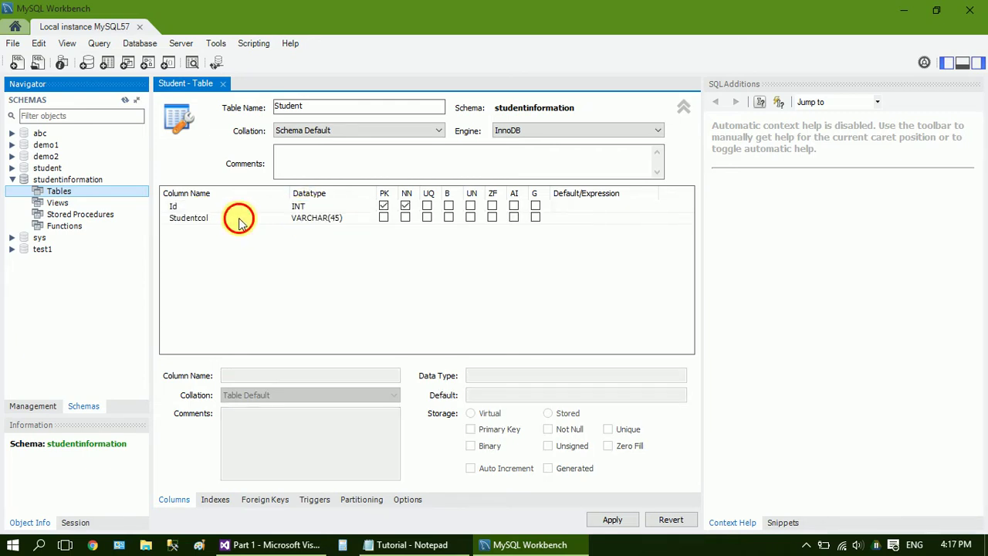
click(239, 221)
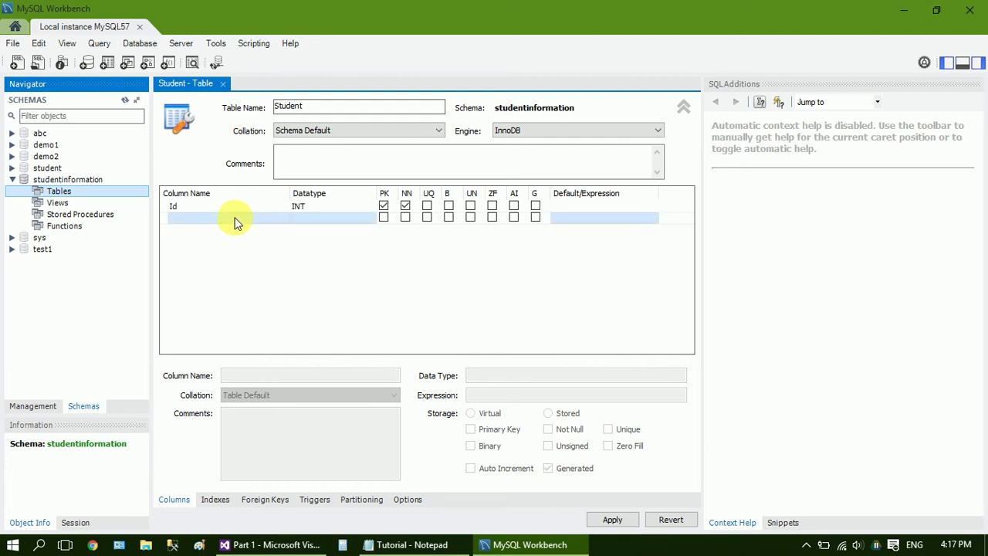
click(236, 219)
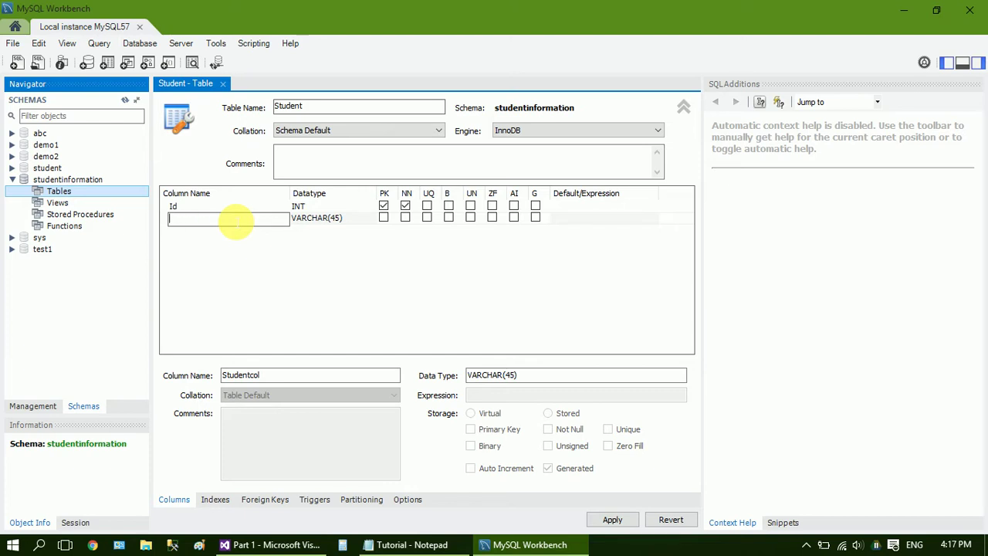
text(RegNo)
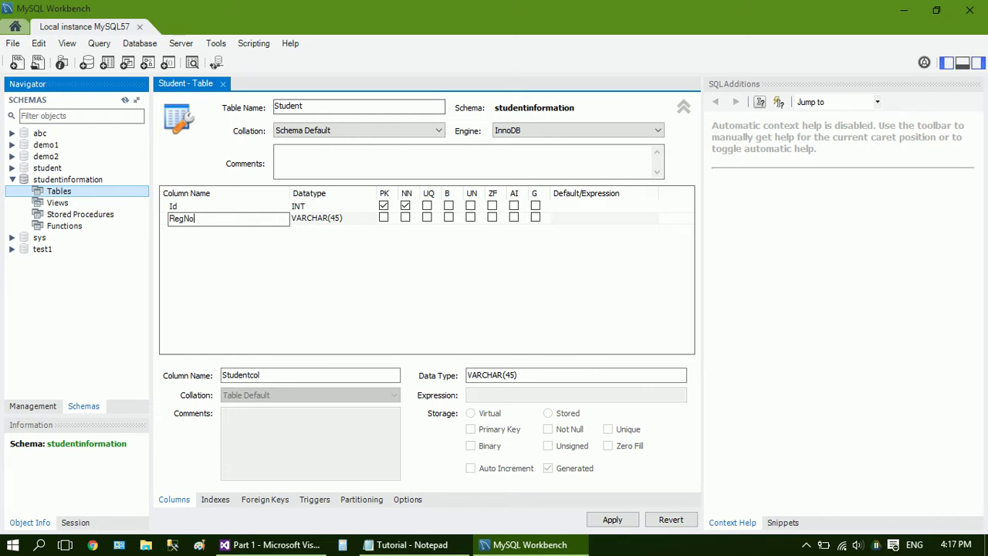
Add a third column named Student with the VARCHAR(45) datatype to the Student table.
key(Tab)
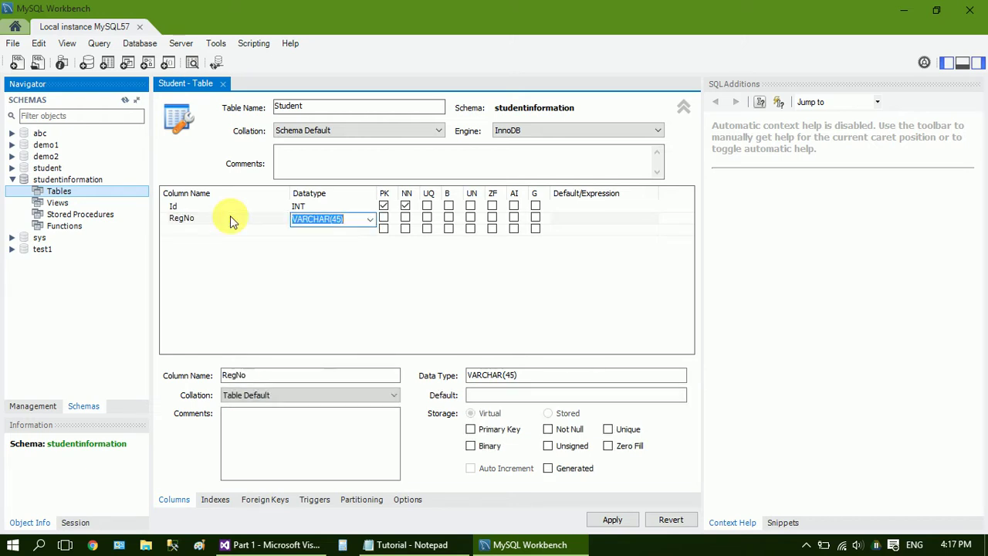
key(Return)
text(Stude)
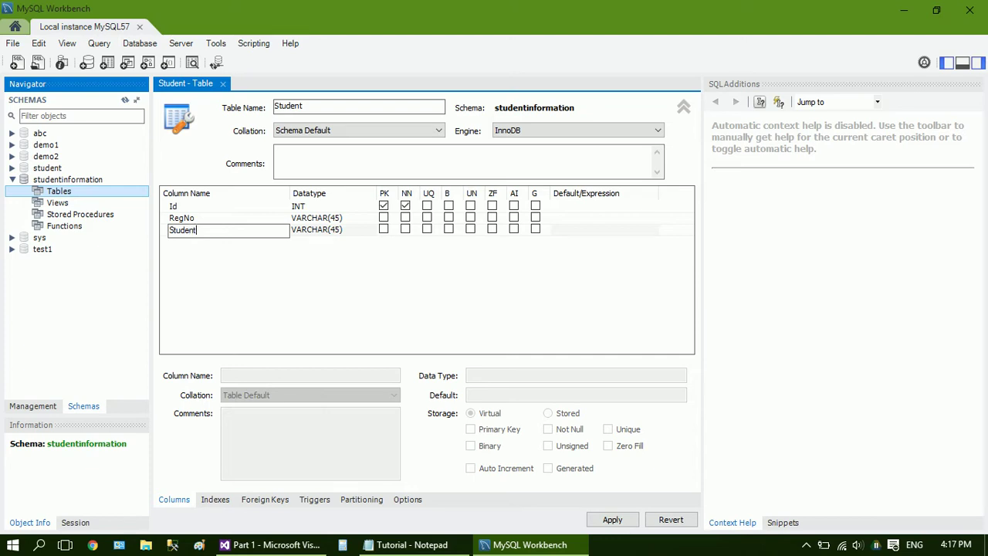
text(nt)
key(Tab)
key(Escape)
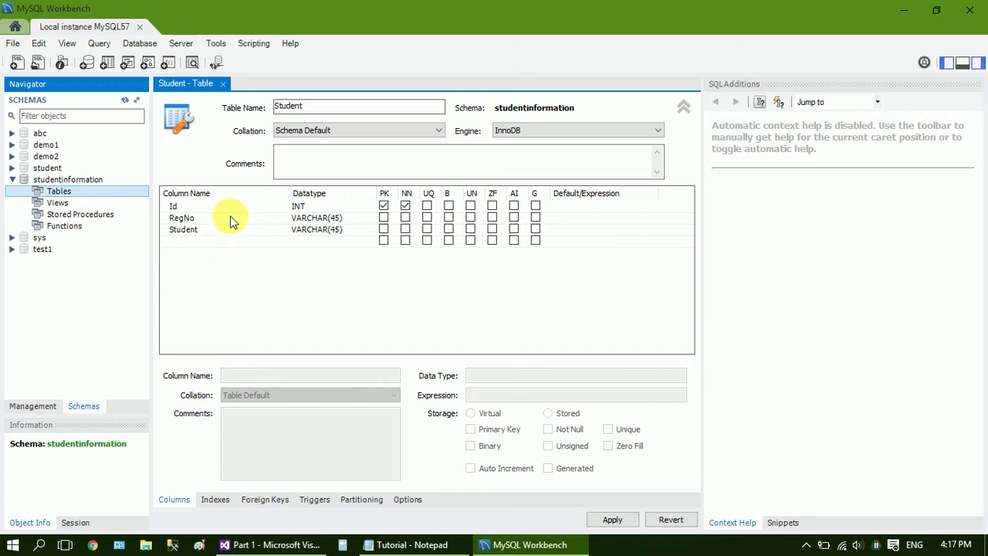
Add a fourth column named Address with the VARCHAR(45) datatype to the Student table.
double_click(207, 240)
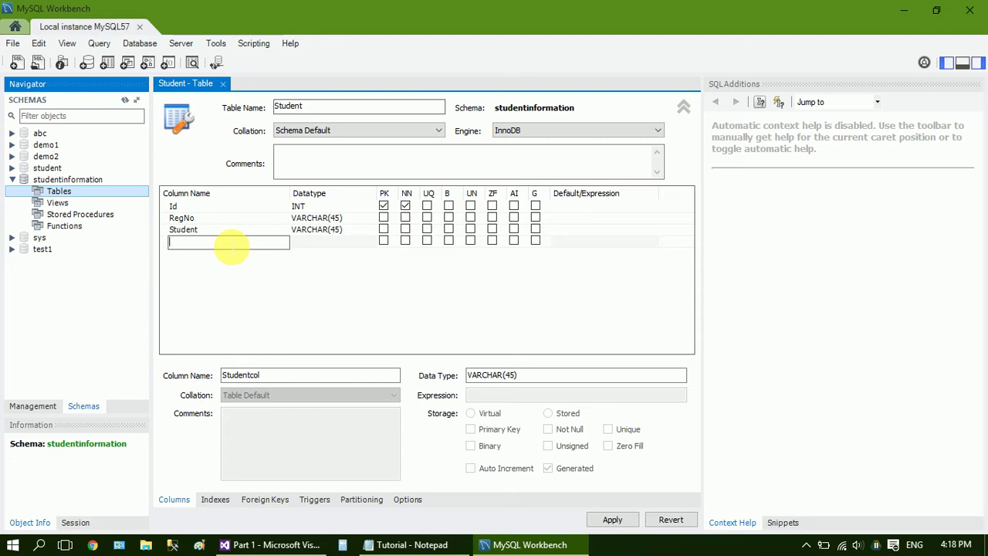
text(Address)
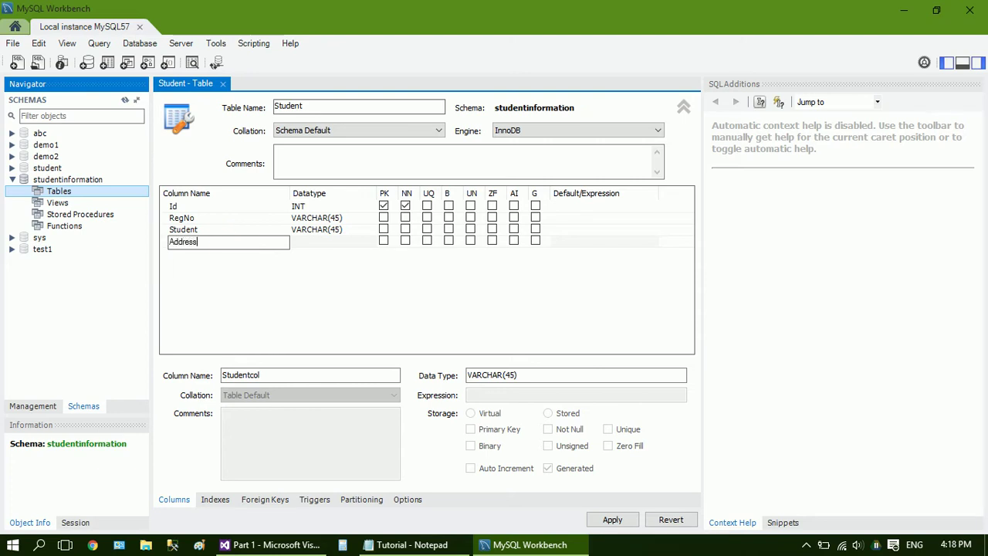
click(327, 242)
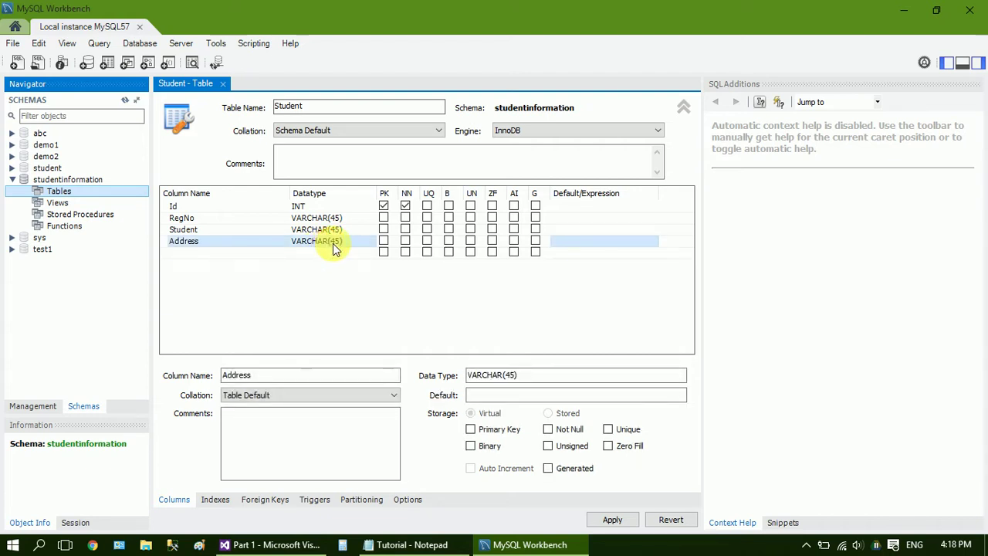
Try to change the RegNo column's datatype to NVARCHAR() without giving a length.
click(368, 217)
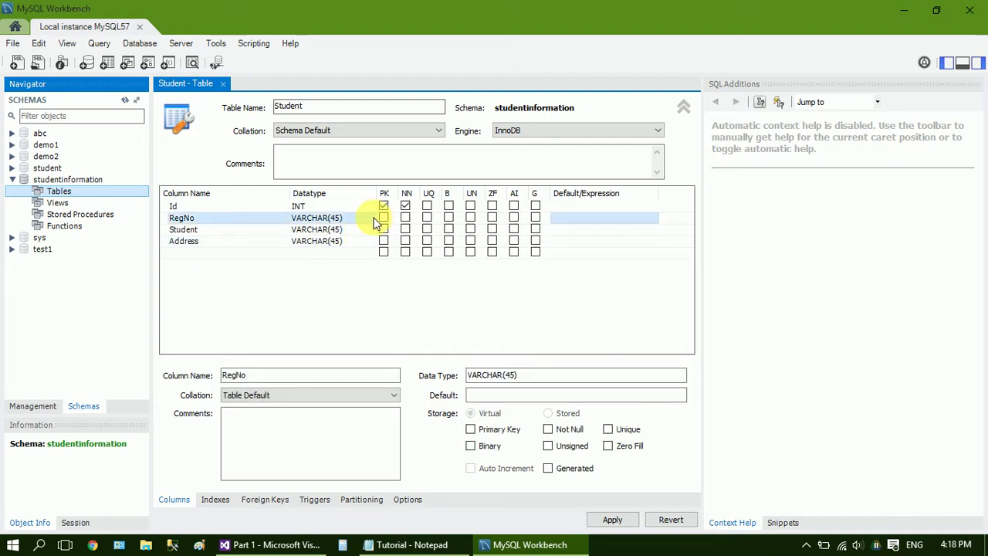
click(374, 222)
click(371, 220)
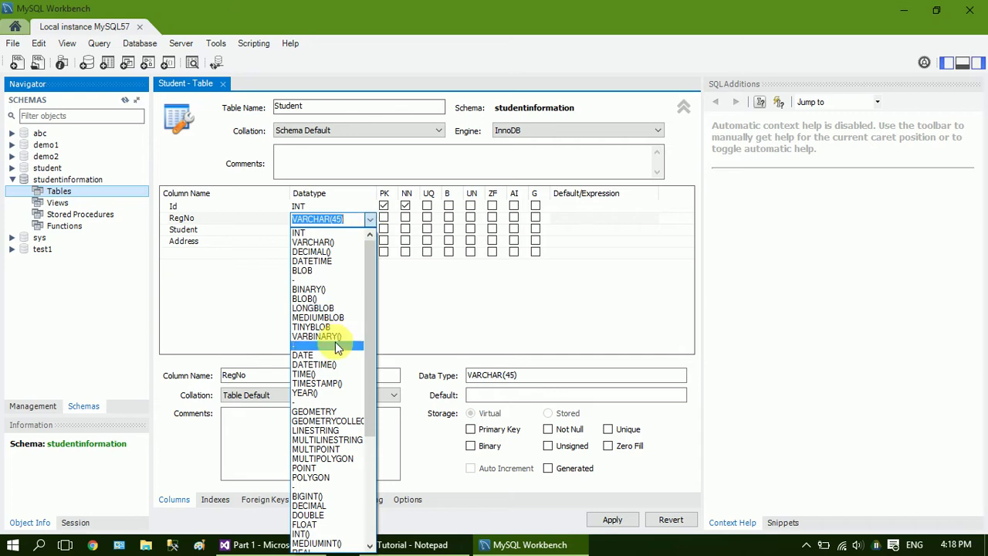
scroll(335, 341, down, 6)
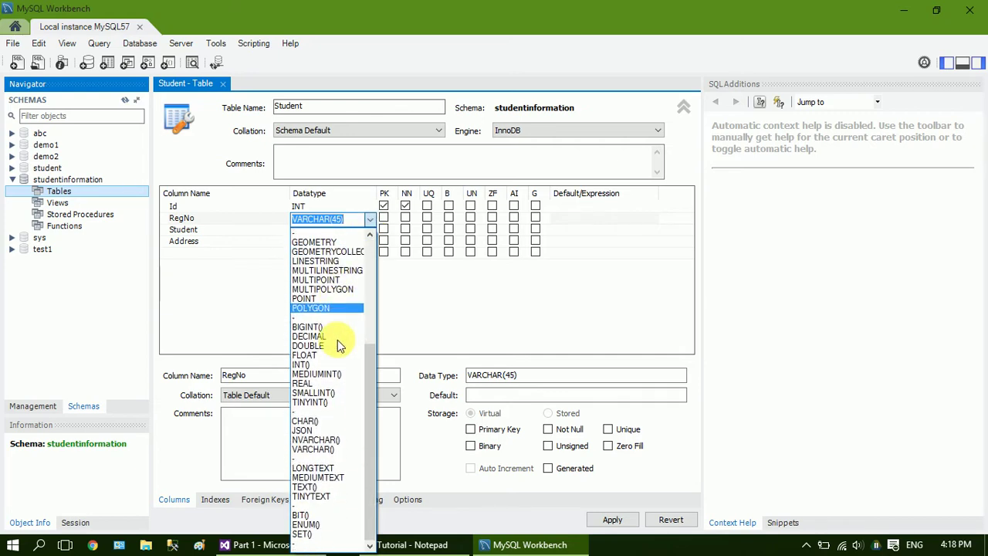
click(340, 439)
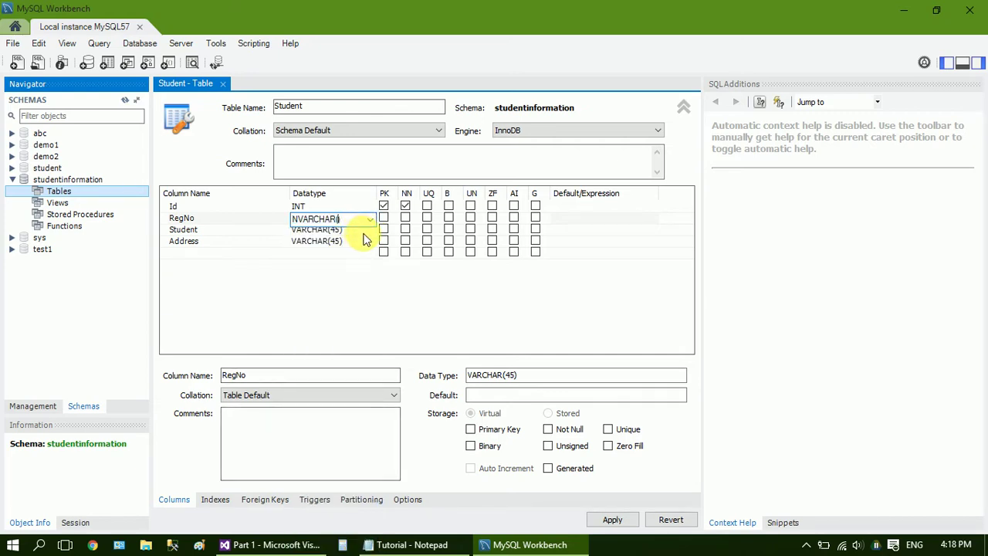
click(367, 239)
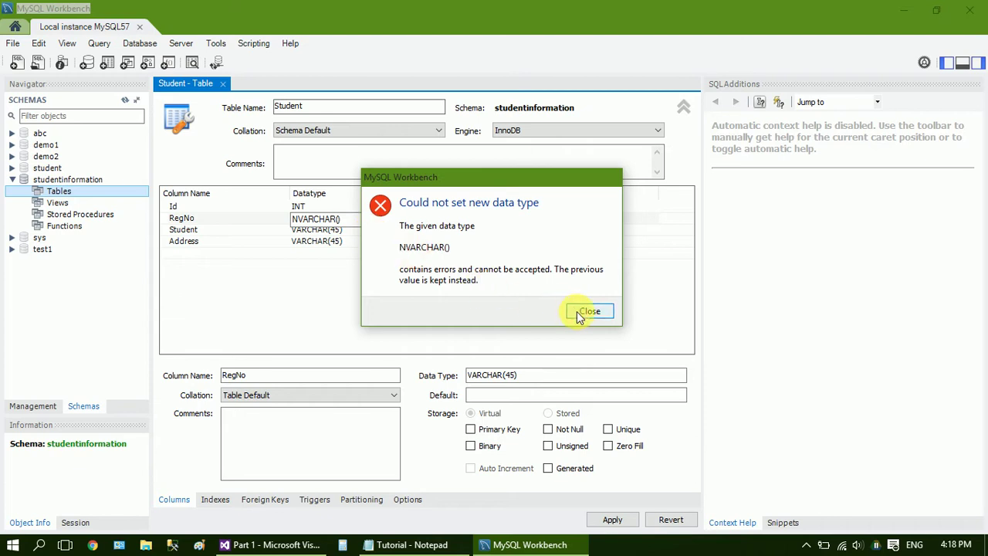
click(580, 315)
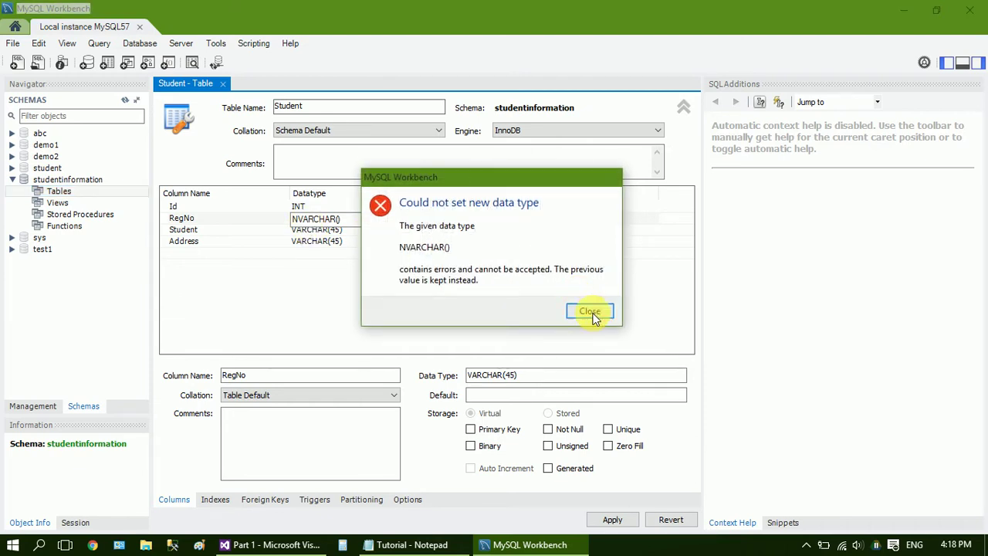
click(590, 312)
Choose NVARCHAR with a length of 5 as the RegNo column's datatype.
click(373, 217)
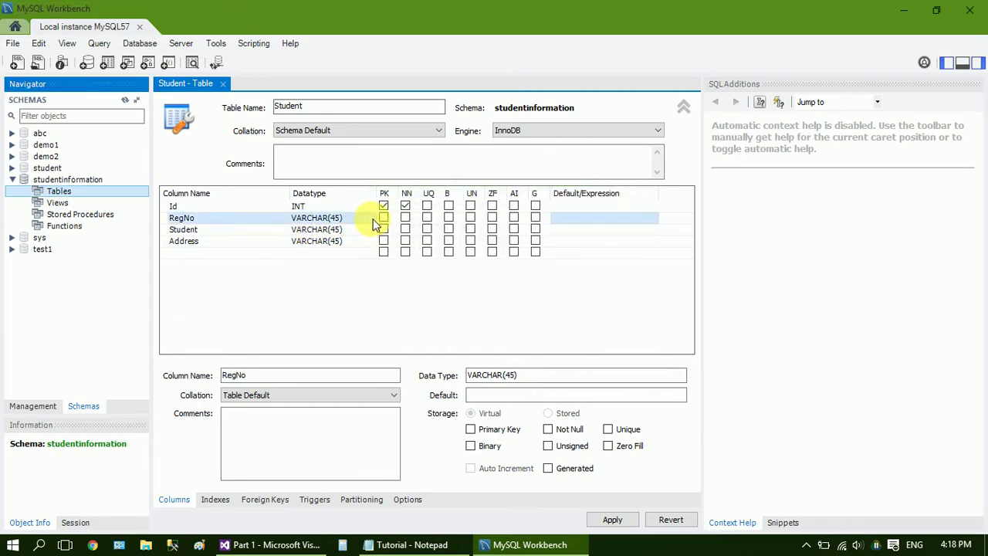
click(373, 220)
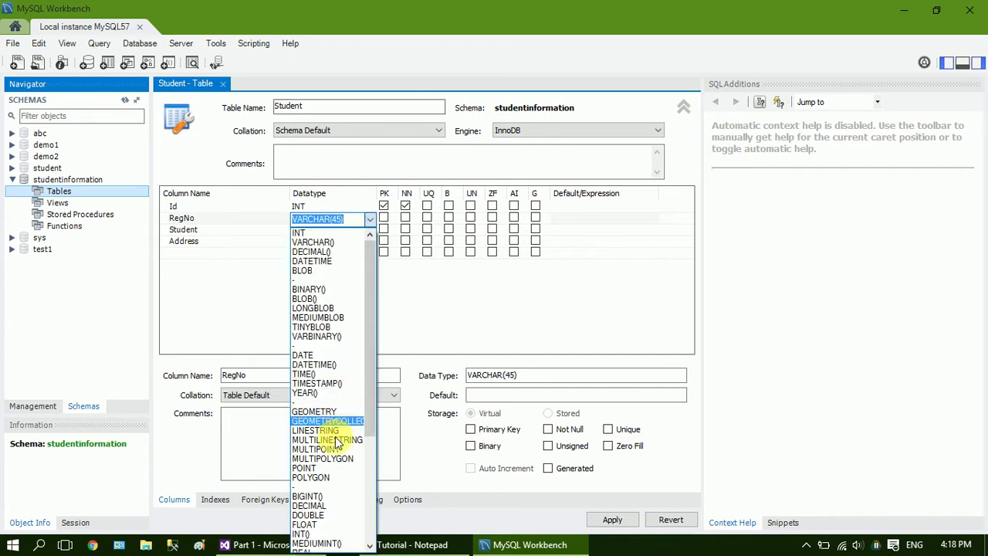
scroll(338, 442, down, 3)
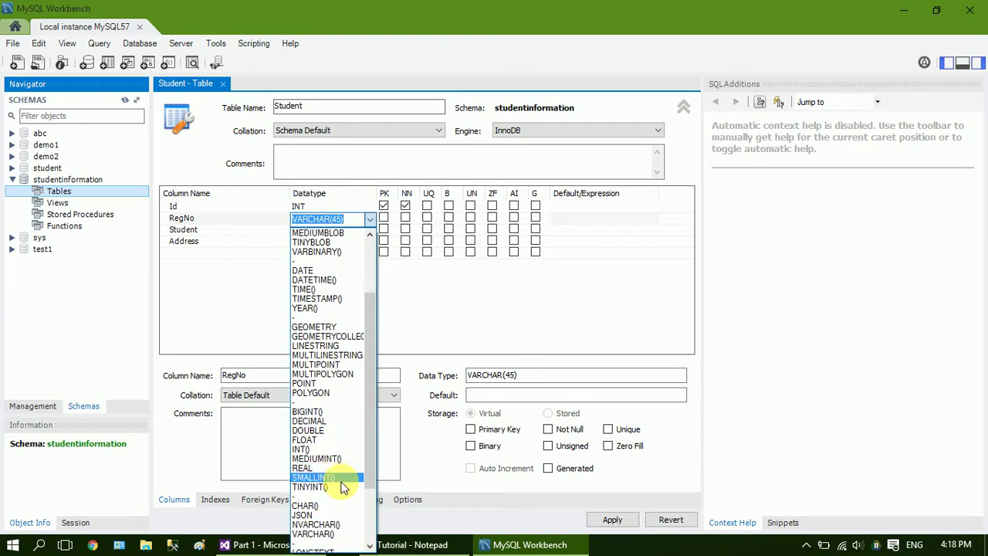
scroll(342, 463, down, 3)
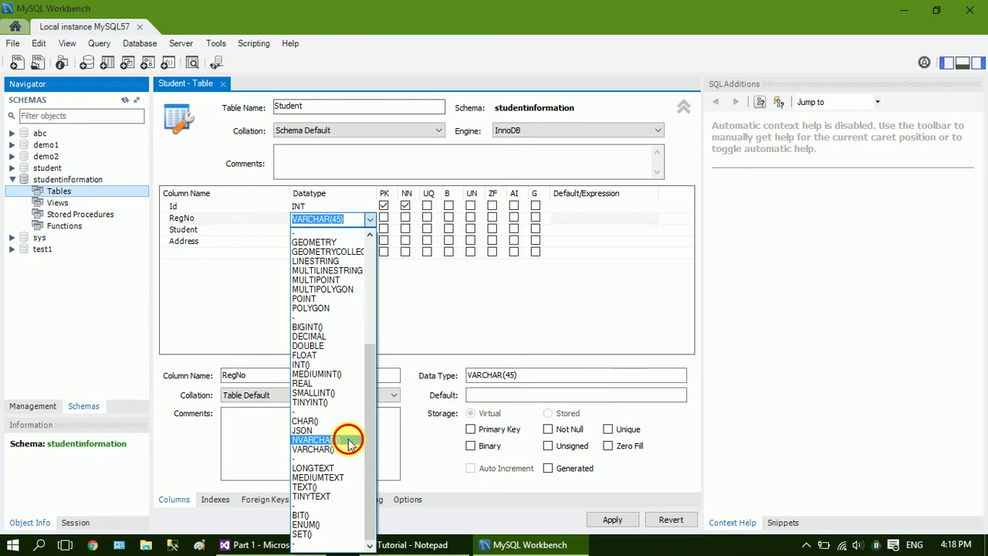
click(348, 442)
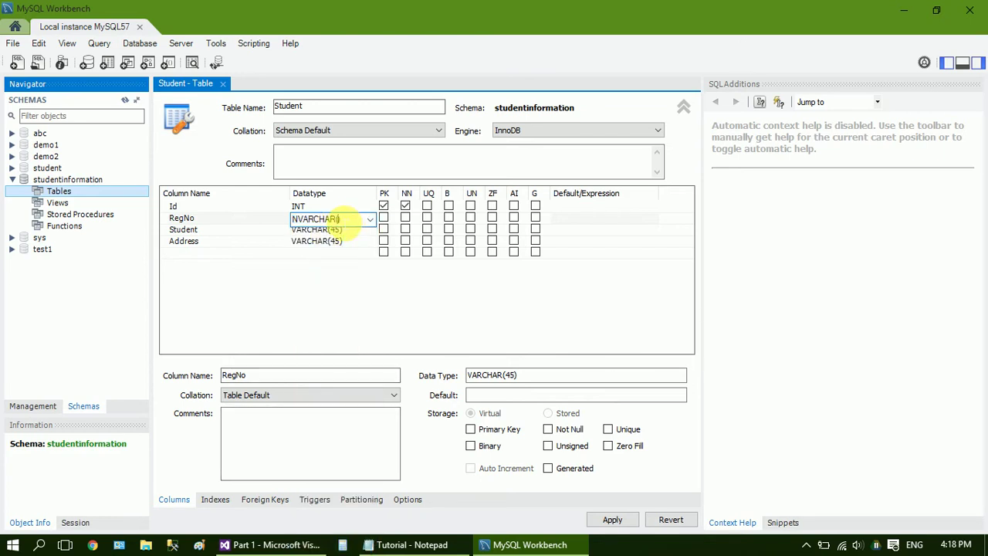
text(5)
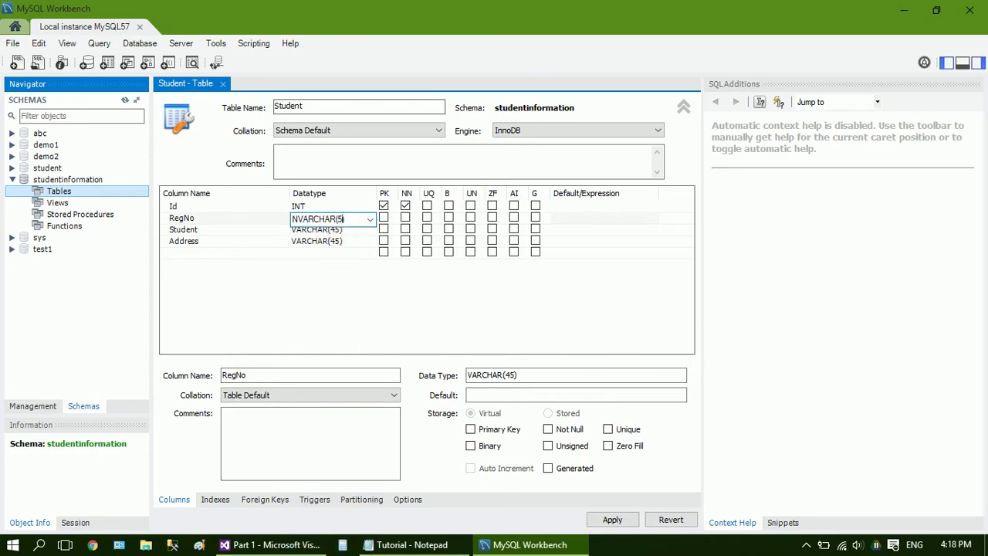
Set the RegNo column's datatype to INT.
click(369, 220)
click(342, 232)
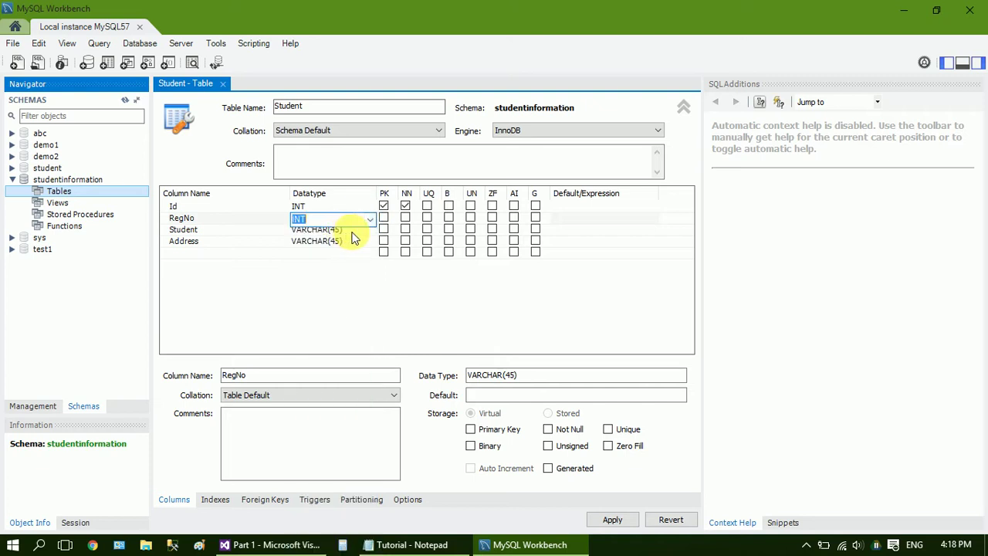
Change the Student column's datatype to NVARCHAR(50).
click(357, 231)
click(355, 233)
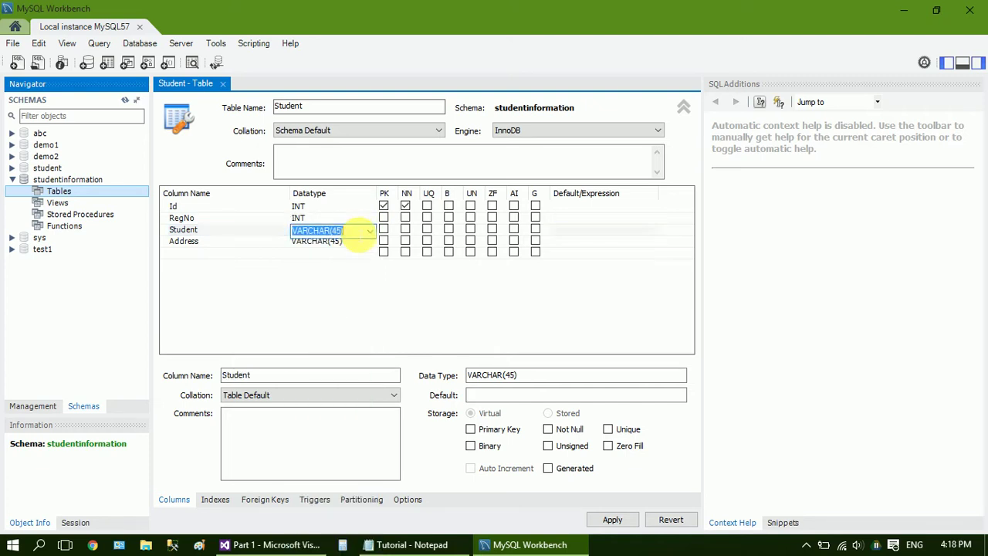
text(nv)
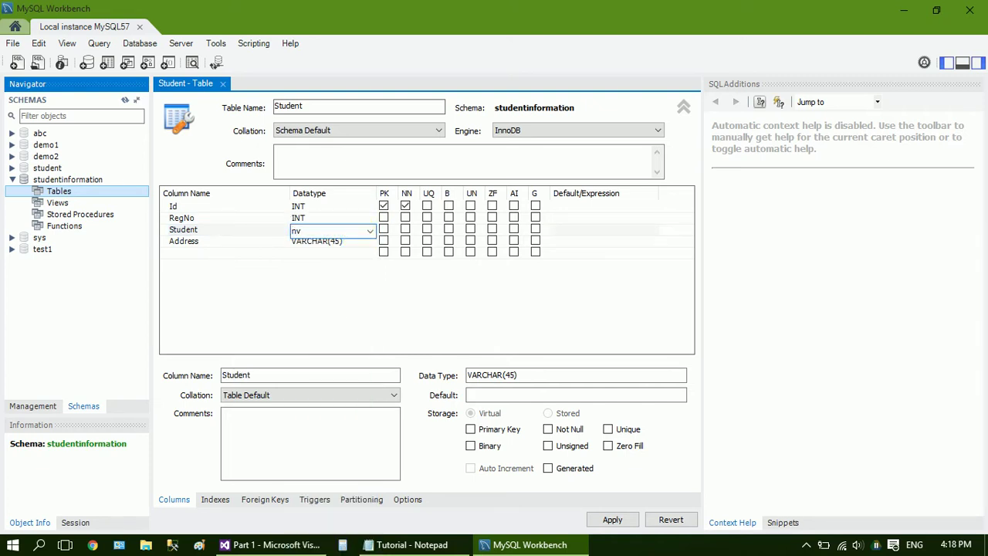
text(ar)
click(340, 231)
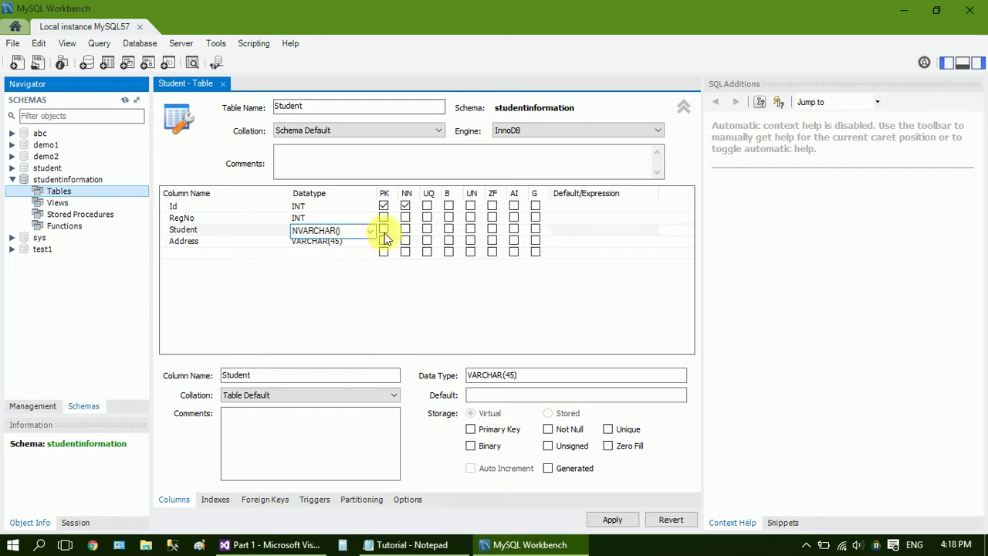
text(50)
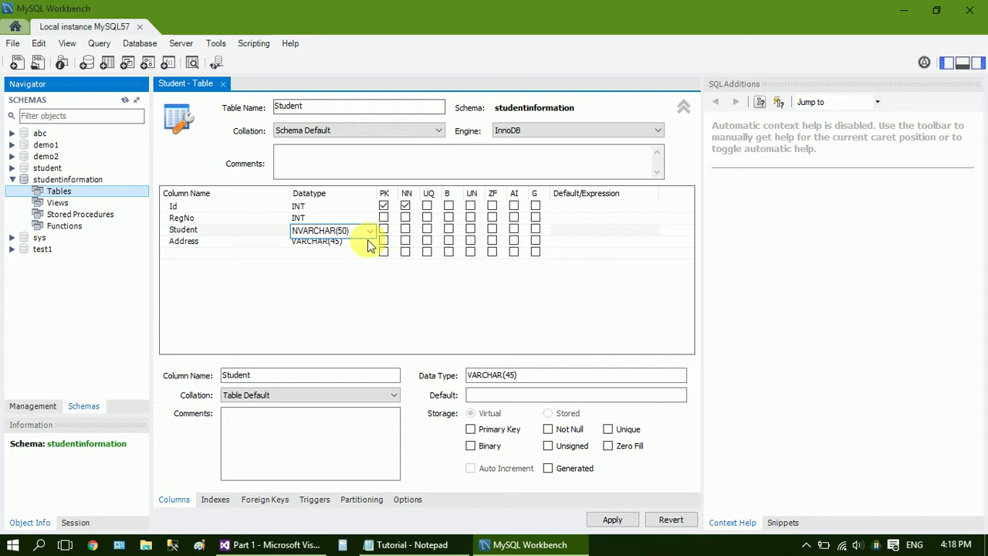
Change the Address column's datatype to NVARCHAR(100).
click(367, 240)
click(358, 240)
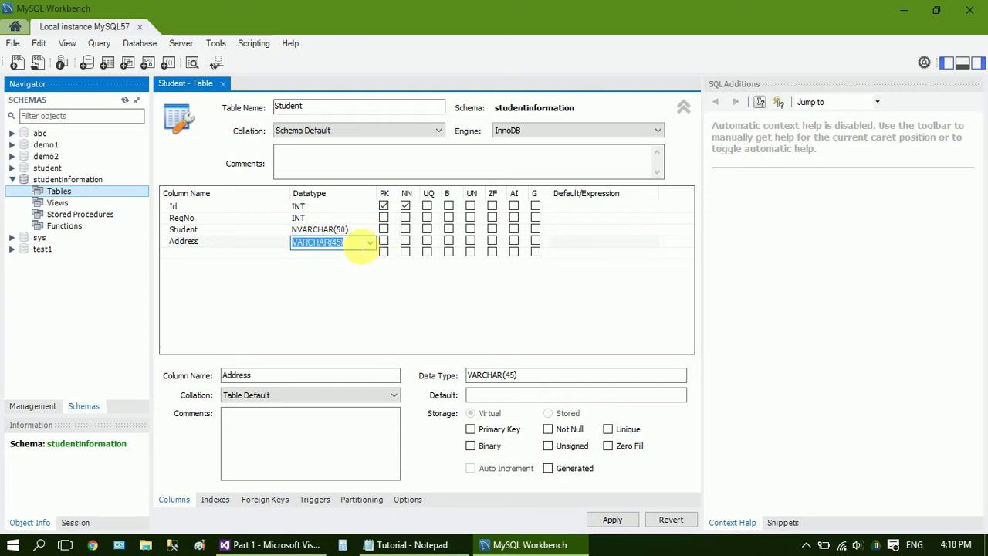
text(nv)
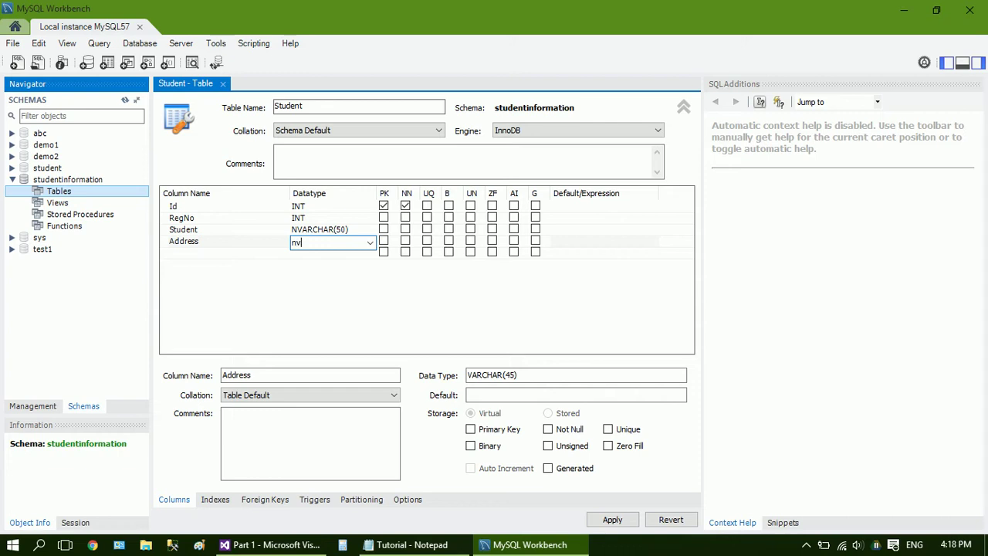
key(Down)
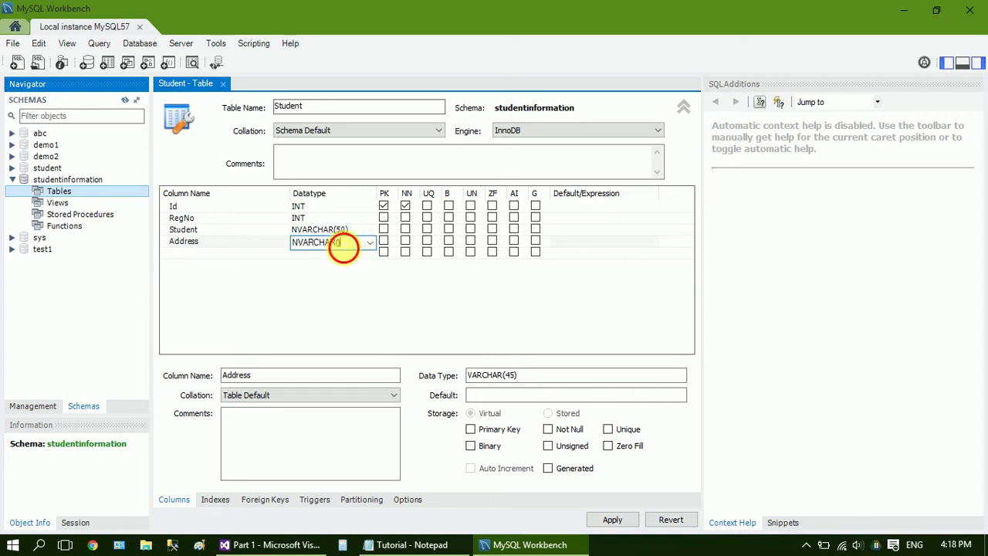
click(340, 243)
text(100)
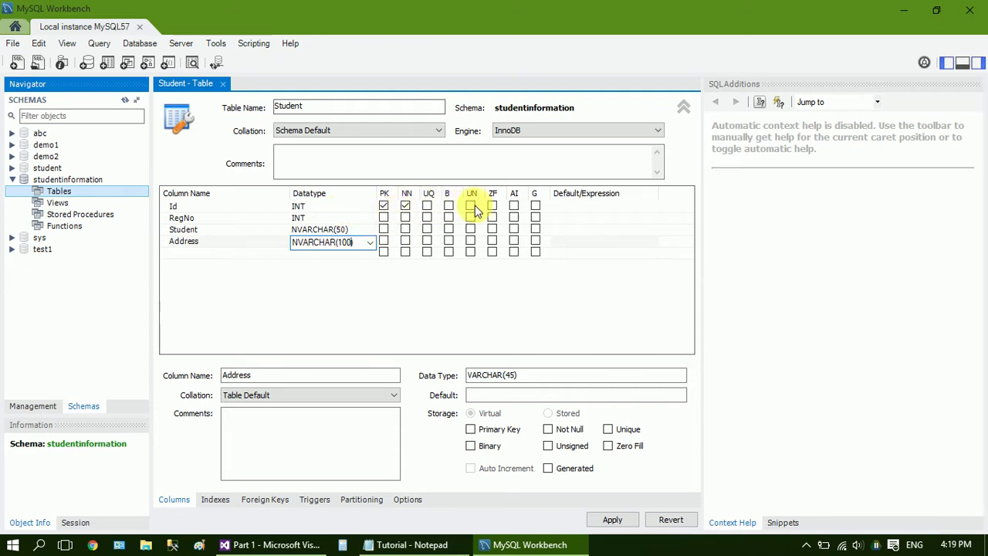
Enable auto increment for the Id column.
click(175, 207)
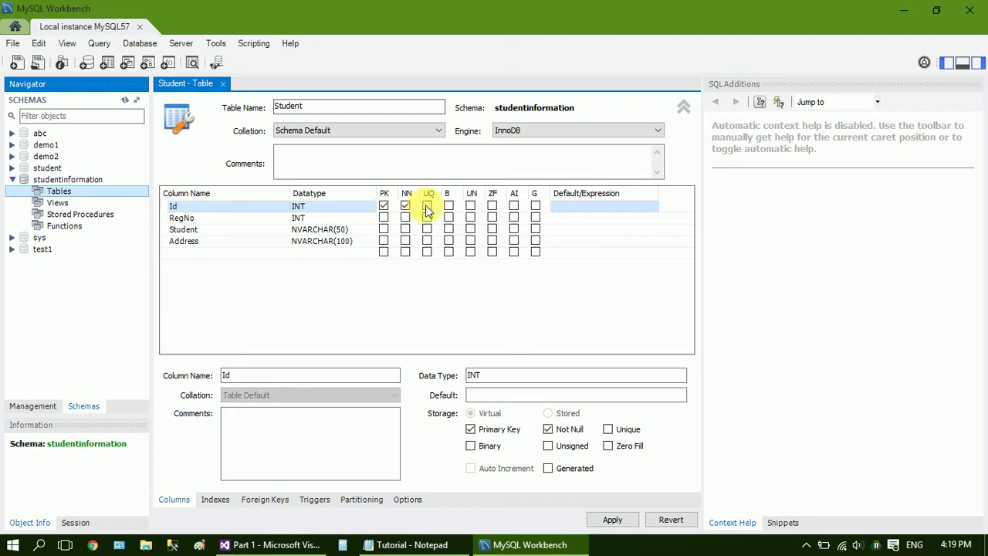
click(513, 206)
click(514, 207)
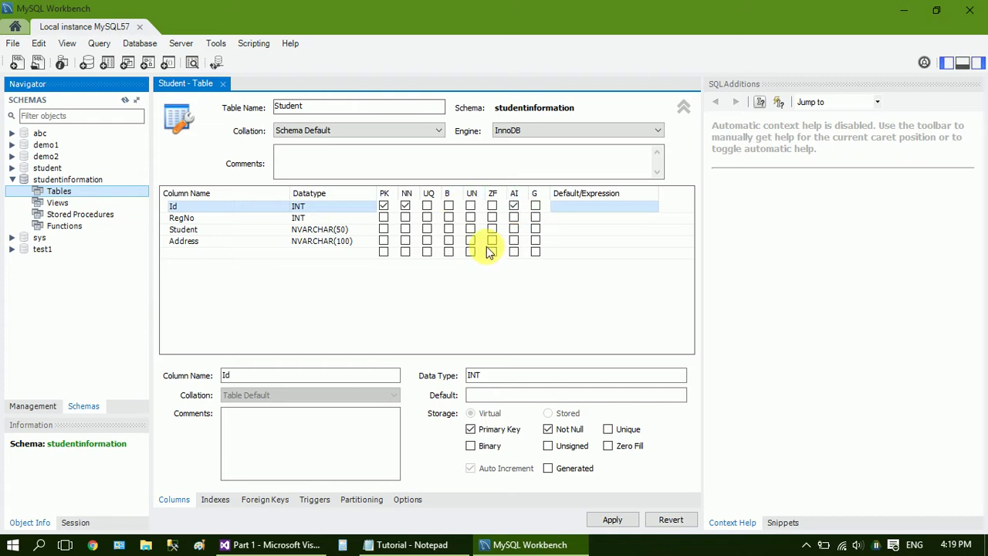
Apply the new table's SQL script to the database and close the table editor.
click(611, 520)
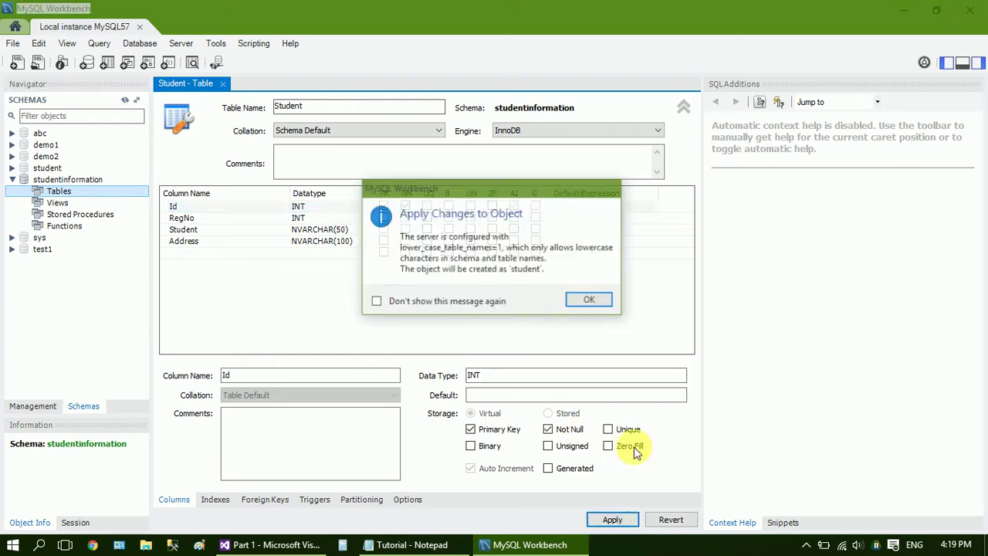
click(589, 303)
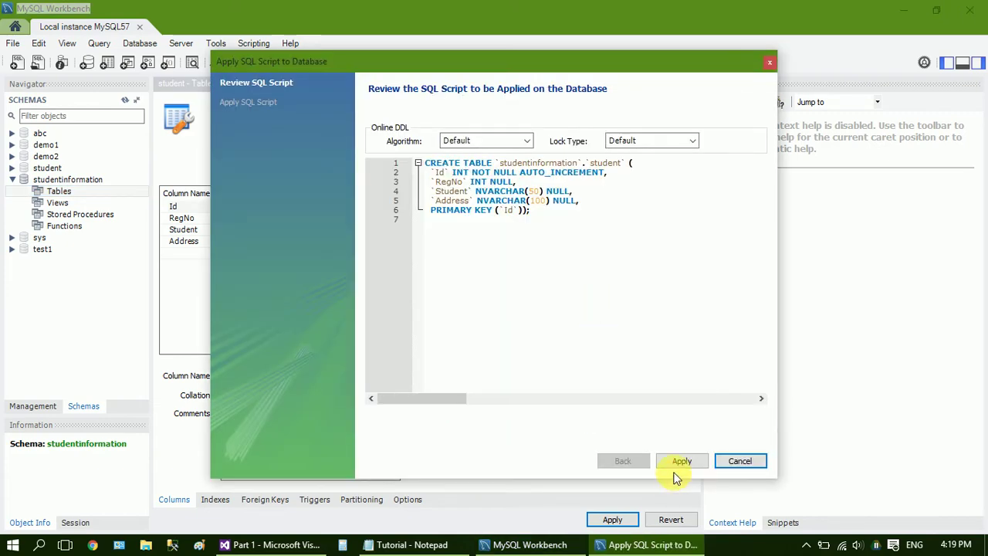
click(677, 461)
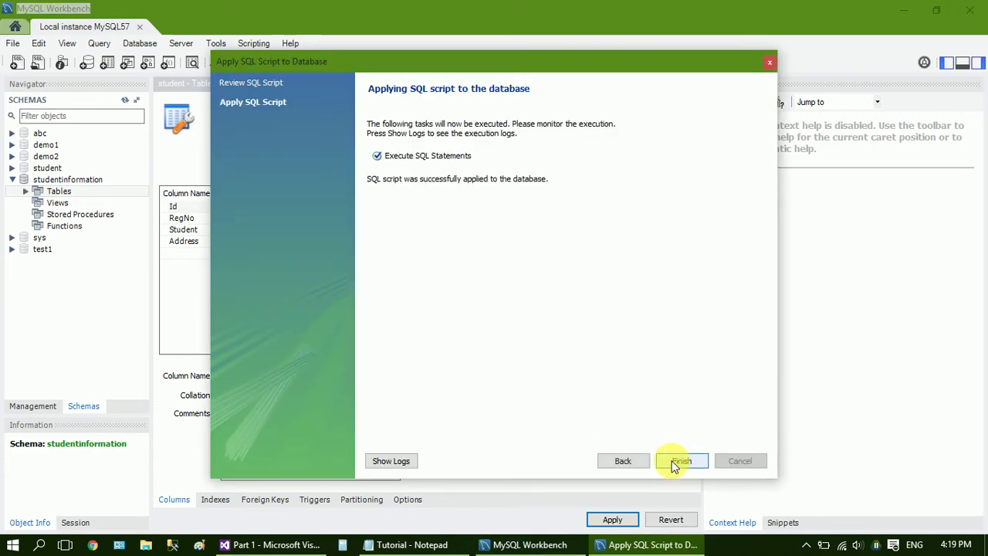
click(675, 463)
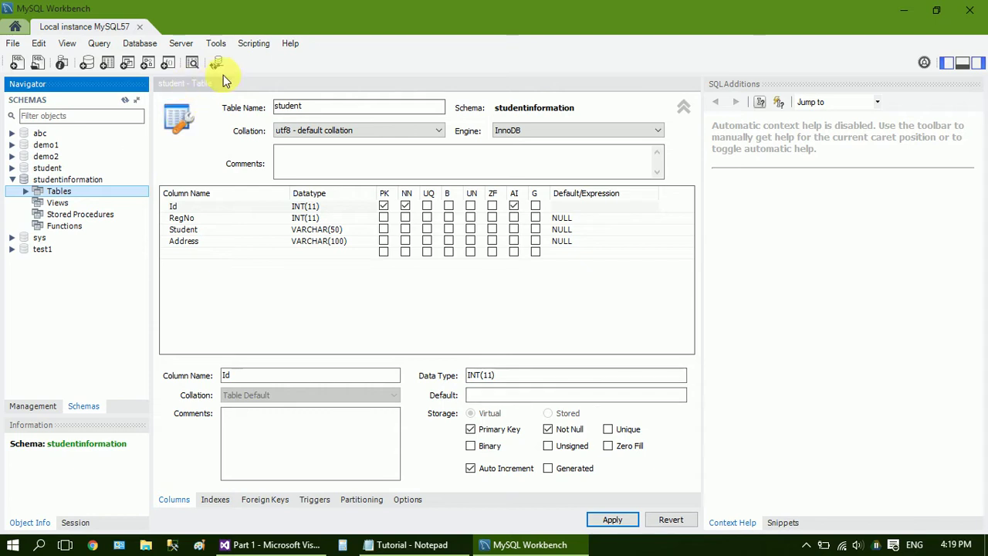
click(221, 84)
Expand the studentinformation tables and copy the student table's INSERT statement to the clipboard.
click(27, 191)
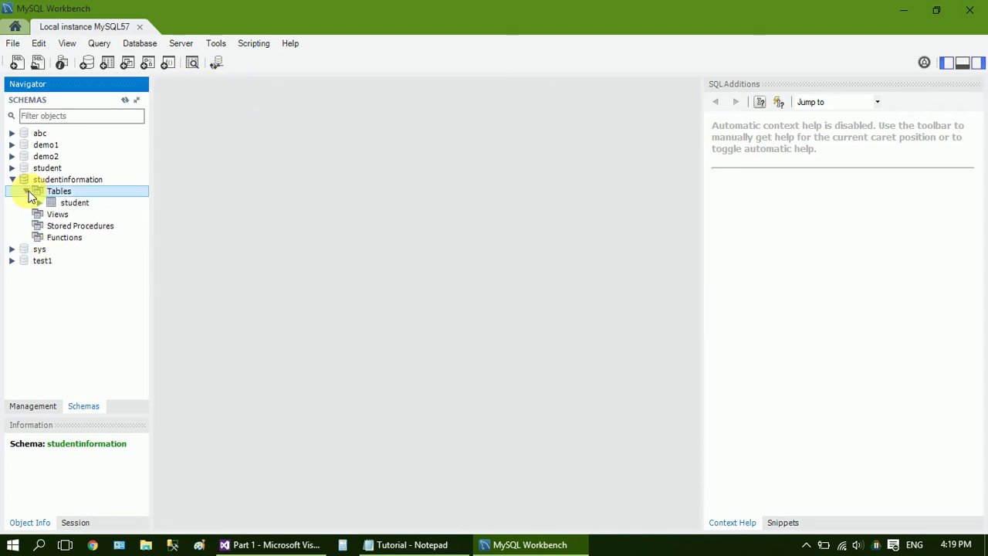
click(49, 202)
right_click(49, 201)
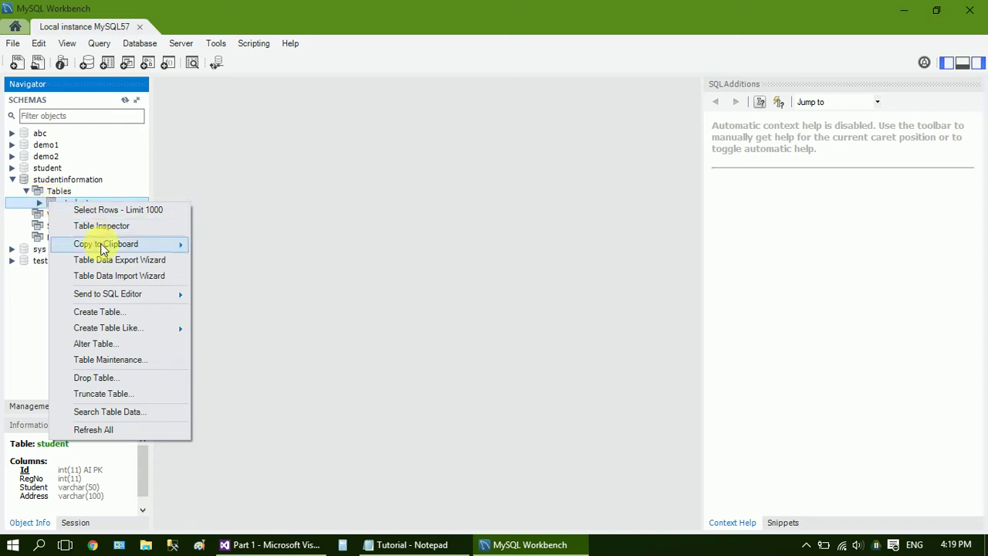
mouse_move(128, 244)
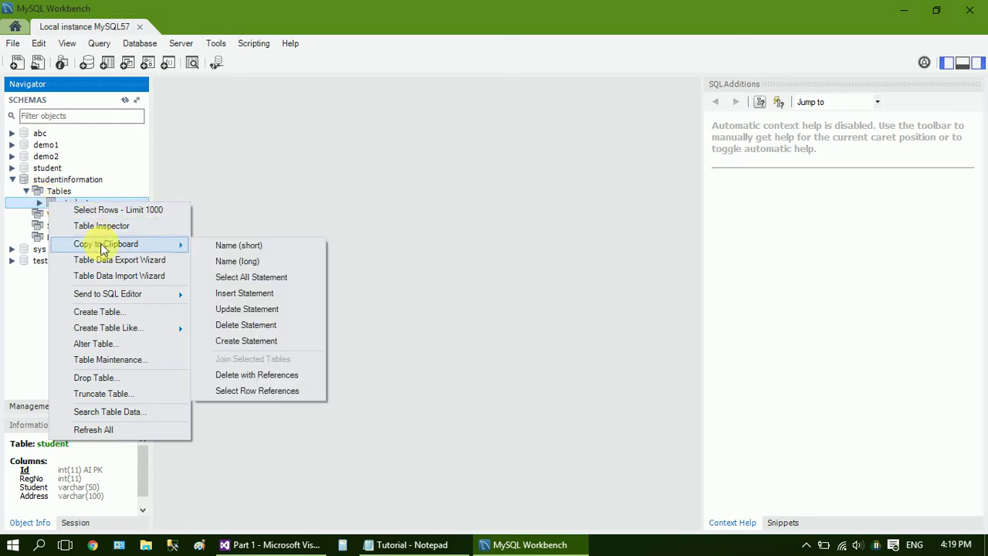
click(234, 289)
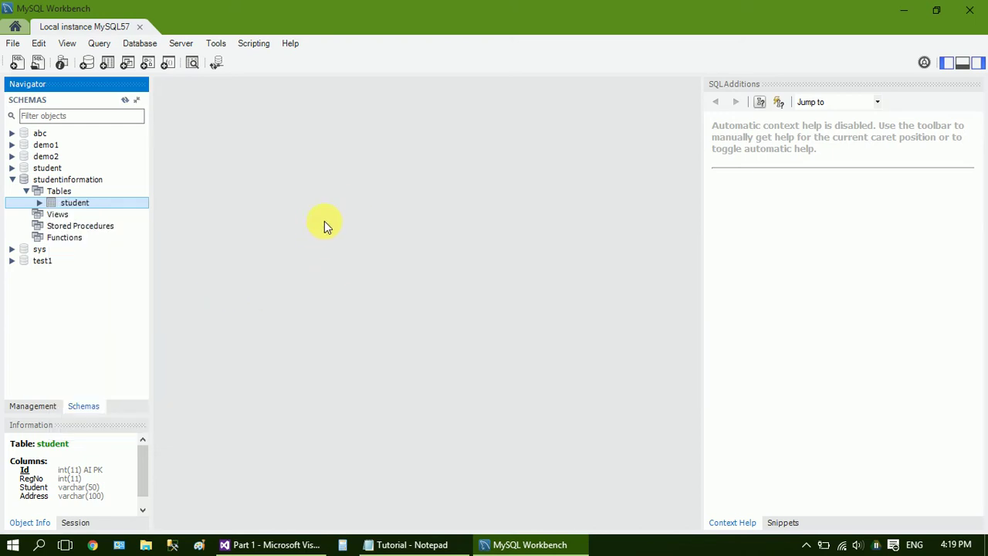
Send the student table's INSERT statement to a SQL editor.
right_click(54, 208)
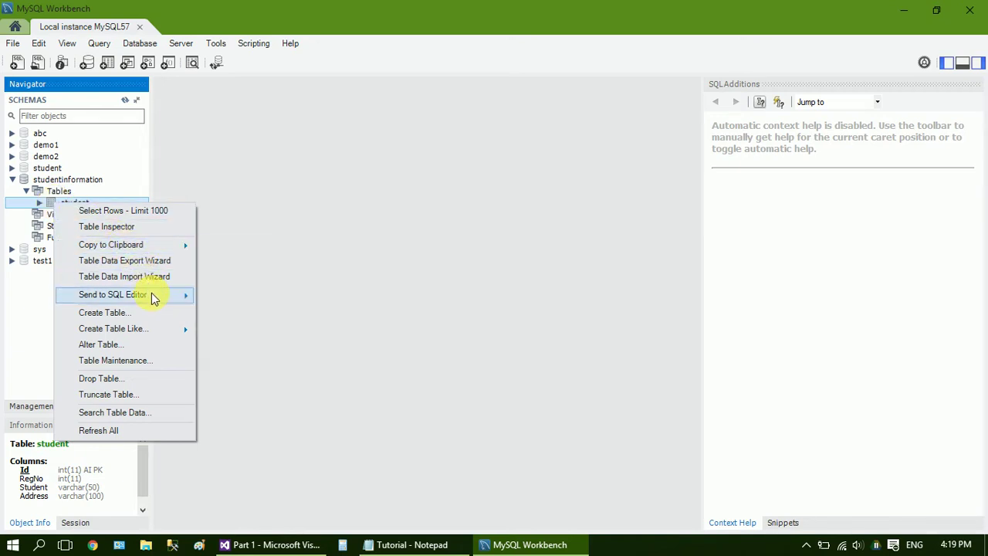
mouse_move(152, 297)
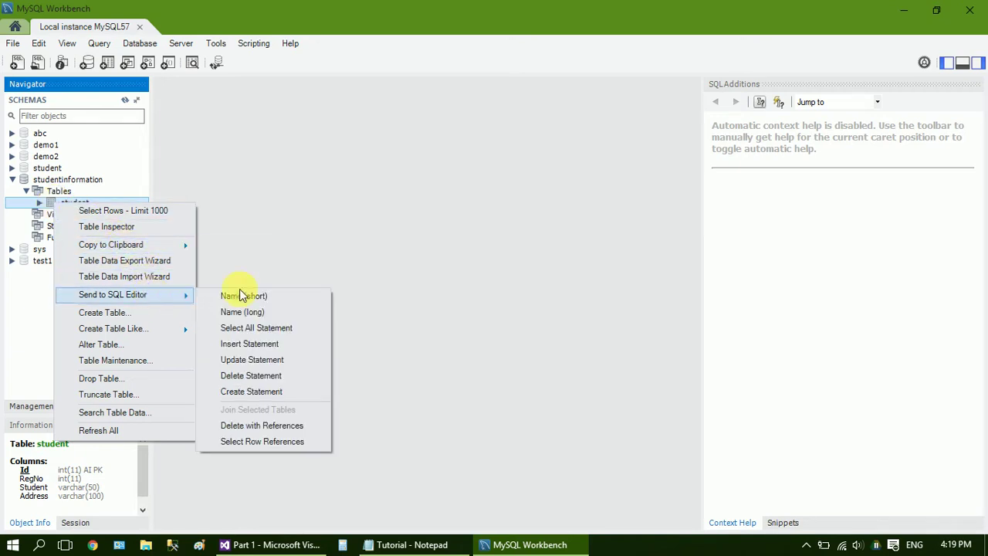
click(254, 350)
click(291, 266)
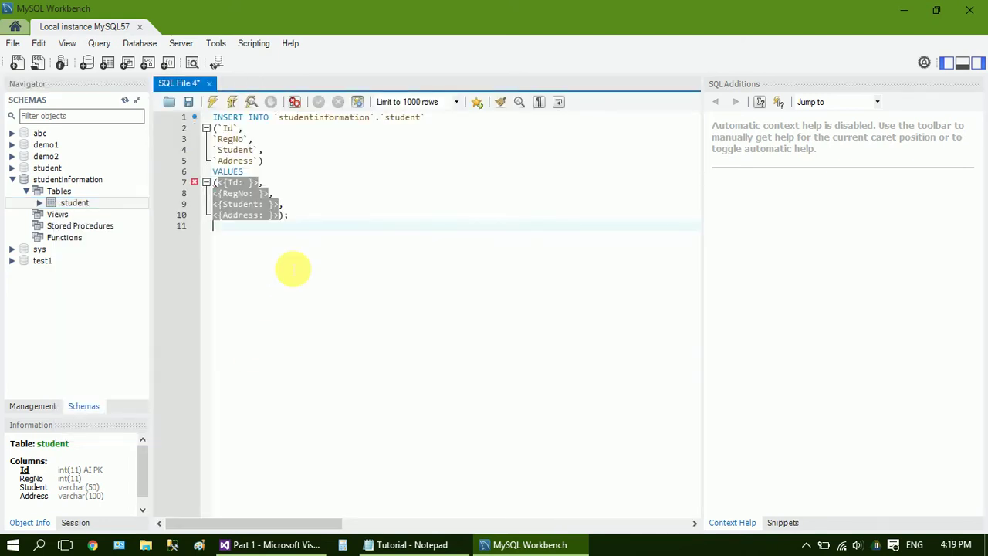
Clear the Id placeholder text inside its angle brackets in the VALUES list.
click(288, 194)
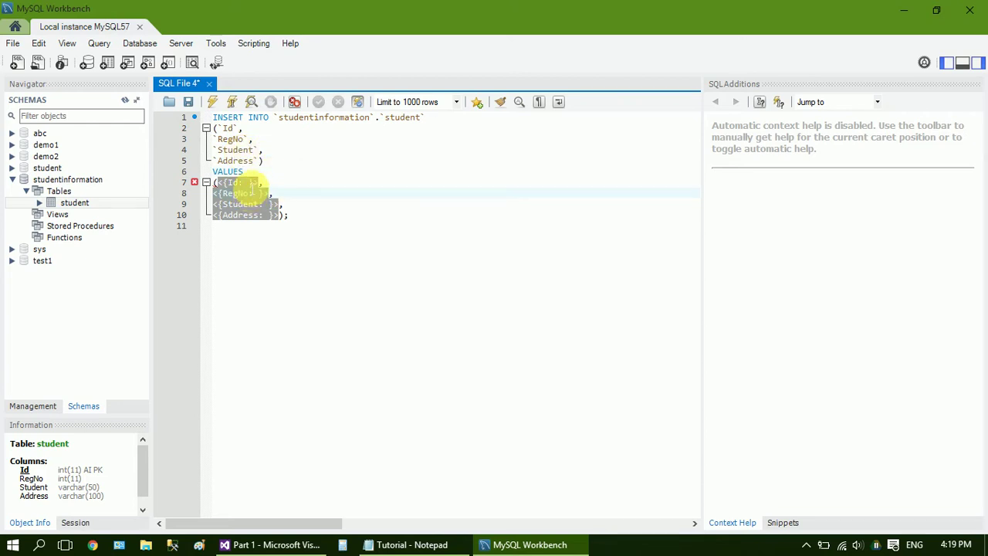
click(253, 184)
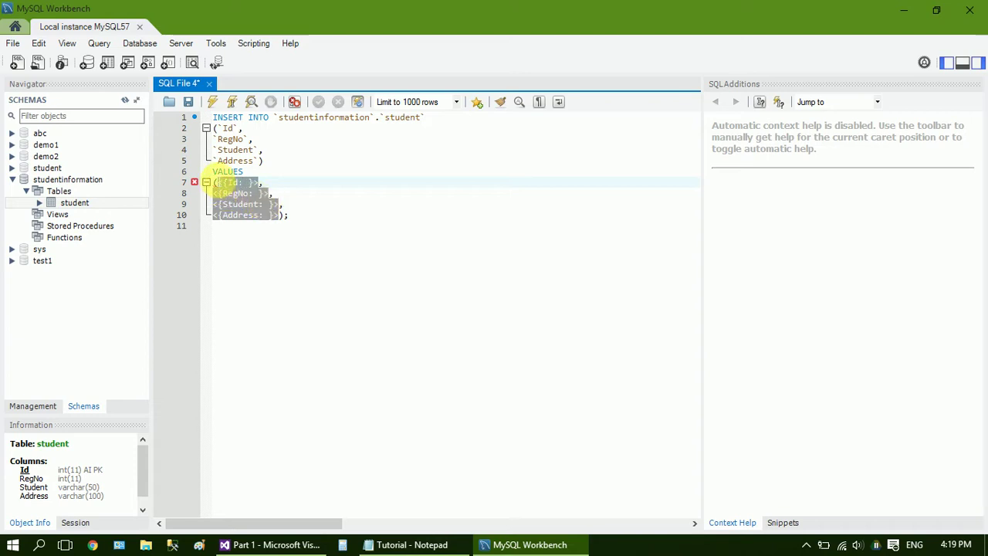
click(214, 171)
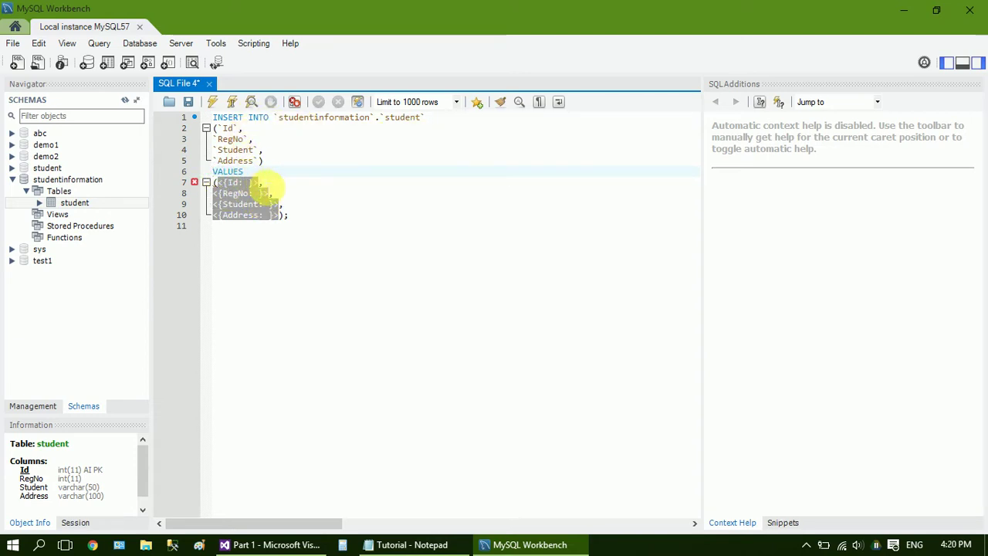
click(235, 186)
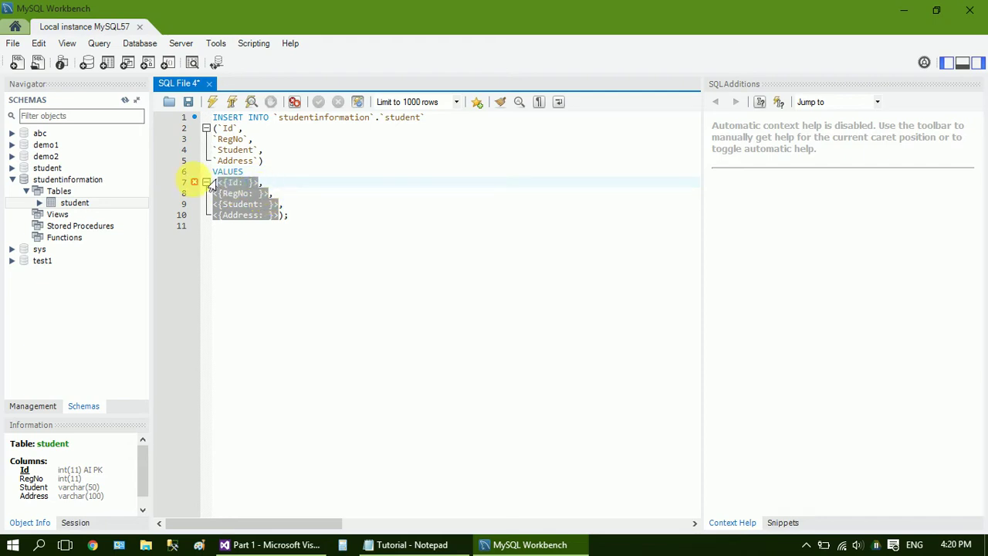
click(251, 184)
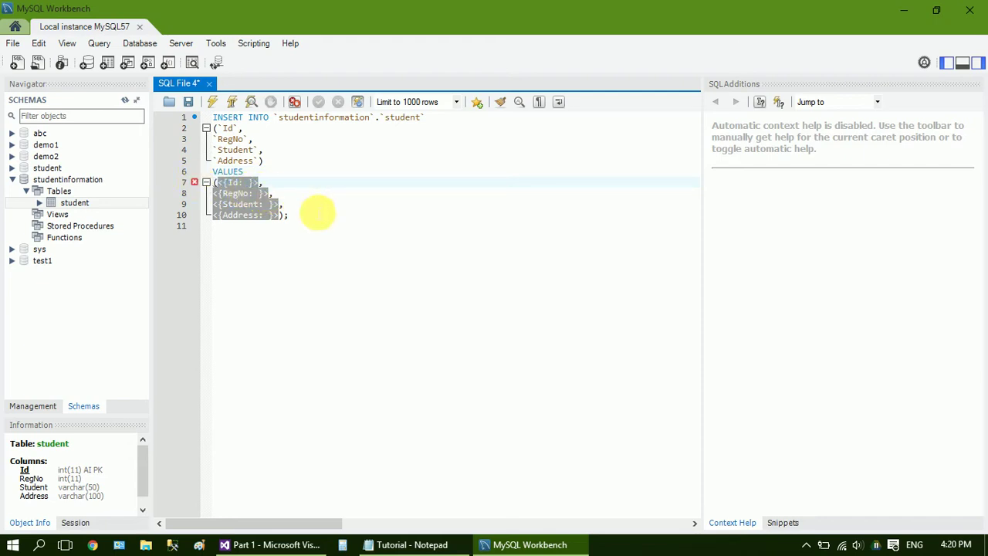
key(BackSpace)
key(BackSpace)
key(BackSpace)
key(BackSpace)
text(1)
Remove the Id column from the INSERT statement's column list.
click(240, 128)
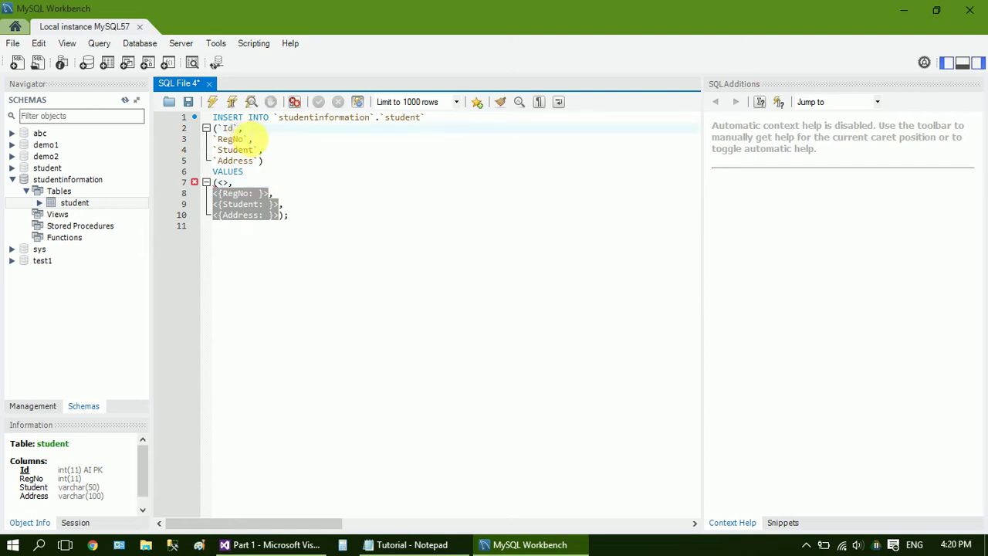
key(BackSpace)
key(BackSpace)
key(BackSpace)
key(BackSpace)
Clear the RegNo placeholder text inside its angle brackets in the VALUES list.
click(269, 193)
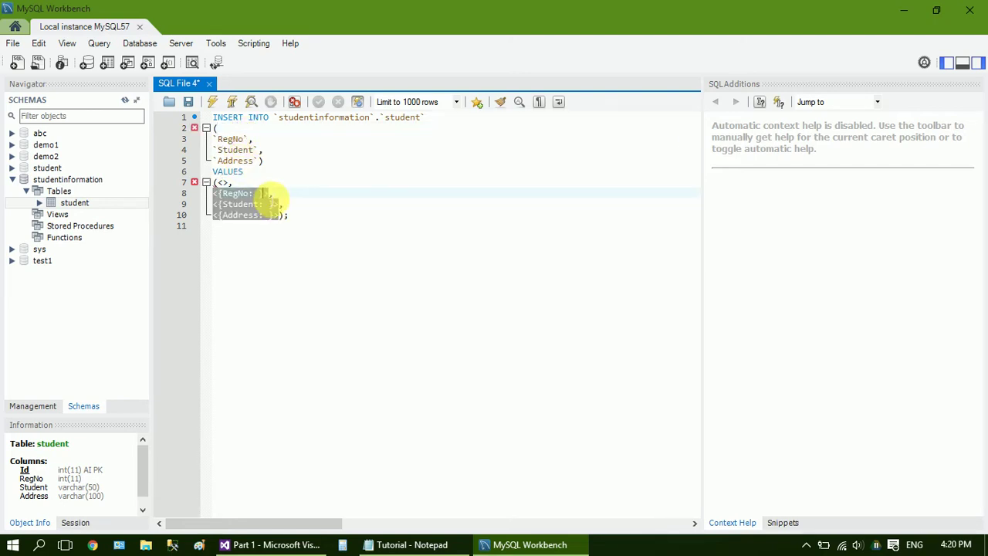
key(BackSpace)
key(BackSpace)
key(BackSpace)
key(BackSpace)
key(BackSpace)
key(BackSpace)
key(BackSpace)
key(BackSpace)
key(BackSpace)
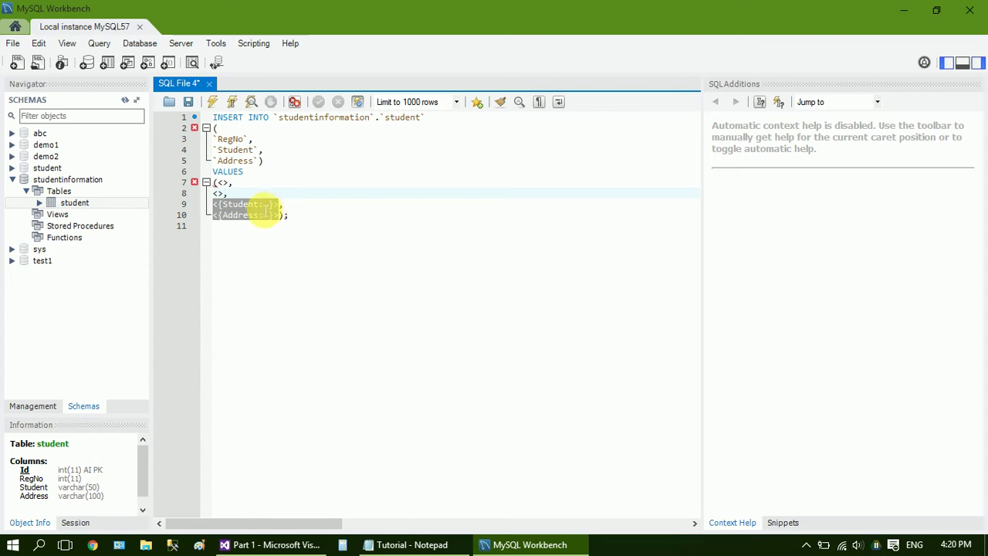
Delete all remaining placeholders and brackets from the VALUES list, leaving only empty parentheses and the closing semicolon.
click(221, 183)
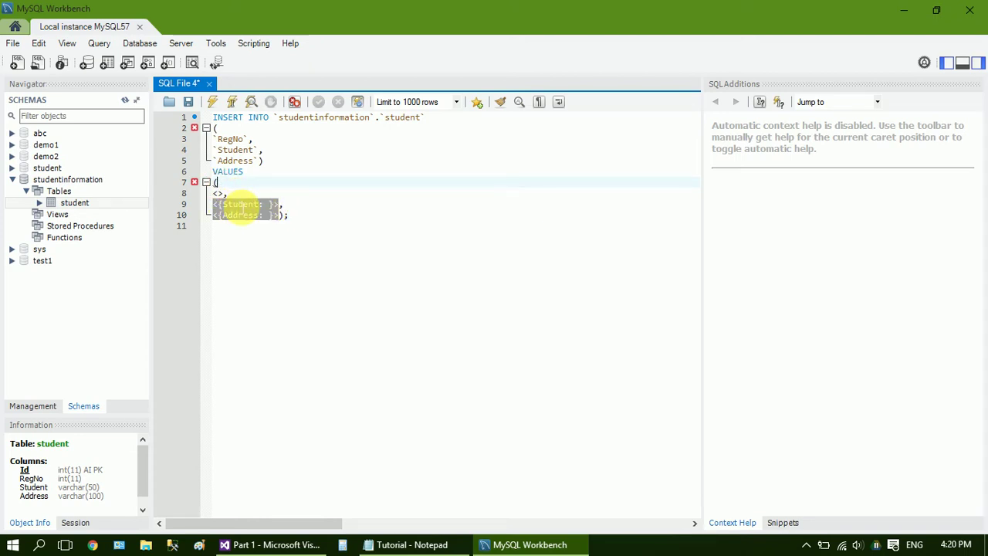
key(Delete)
key(Delete)
key(Delete)
key(Delete)
key(Delete)
key(Delete)
key(Delete)
key(Delete)
key(Delete)
key(Delete)
key(Delete)
key(Delete)
key(Delete)
key(Delete)
key(Delete)
key(Delete)
key(Delete)
key(Delete)
key(Delete)
key(Delete)
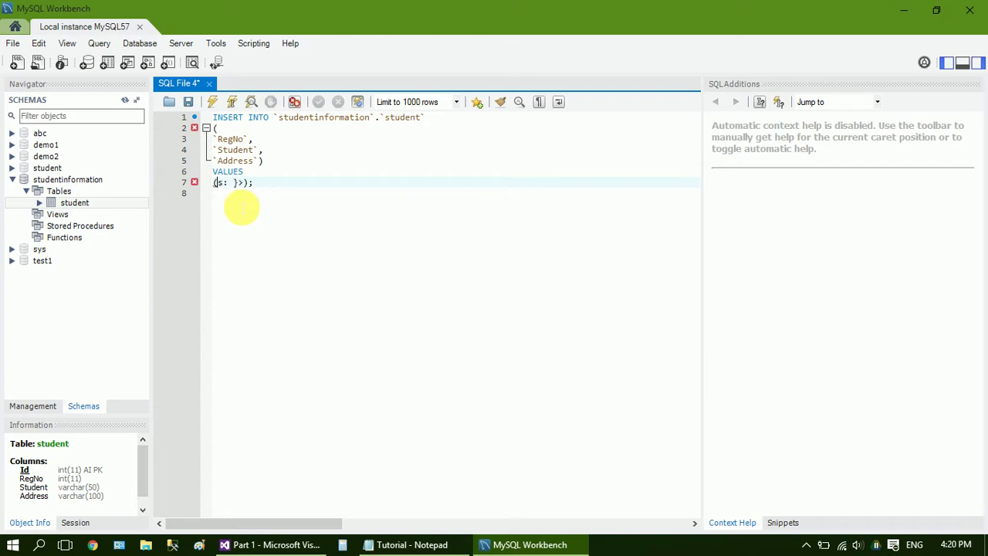
key(Delete)
key(Delete)
key(Delete)
key(Delete)
key(Delete)
key(Delete)
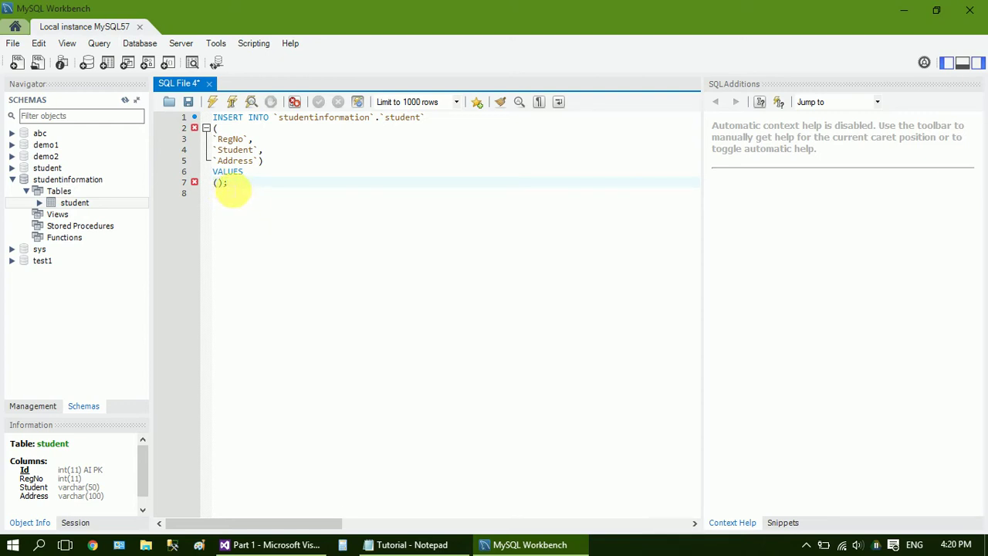
Fill the VALUES parentheses with RegNo 100, the student's name in quotes, and 'INDIA' as the address.
text(100,')
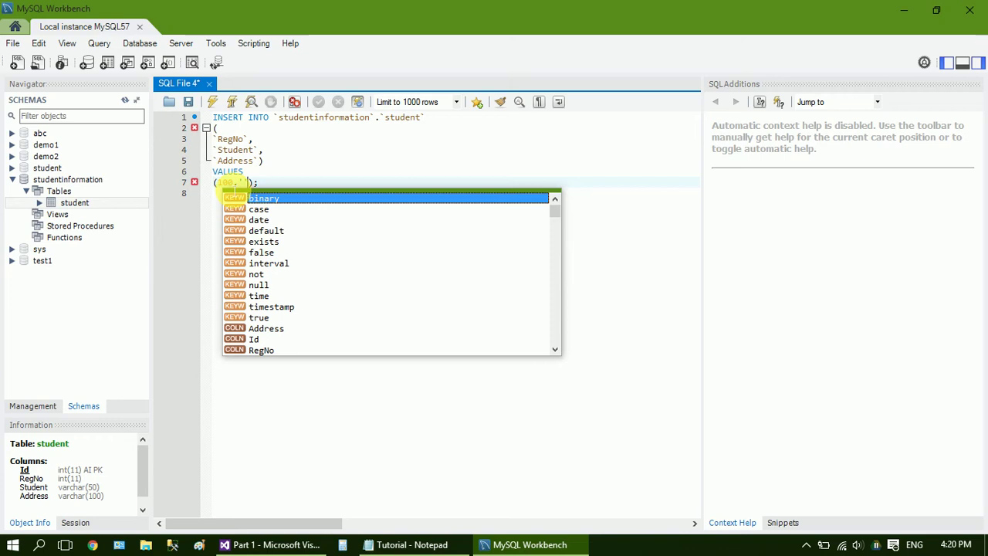
key(Escape)
text(AMER)
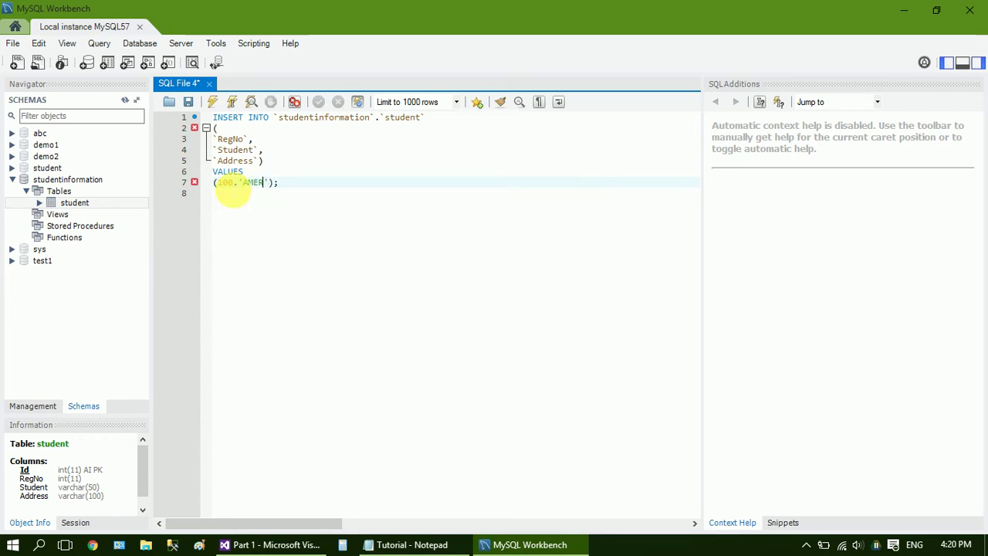
text(','INDIA)
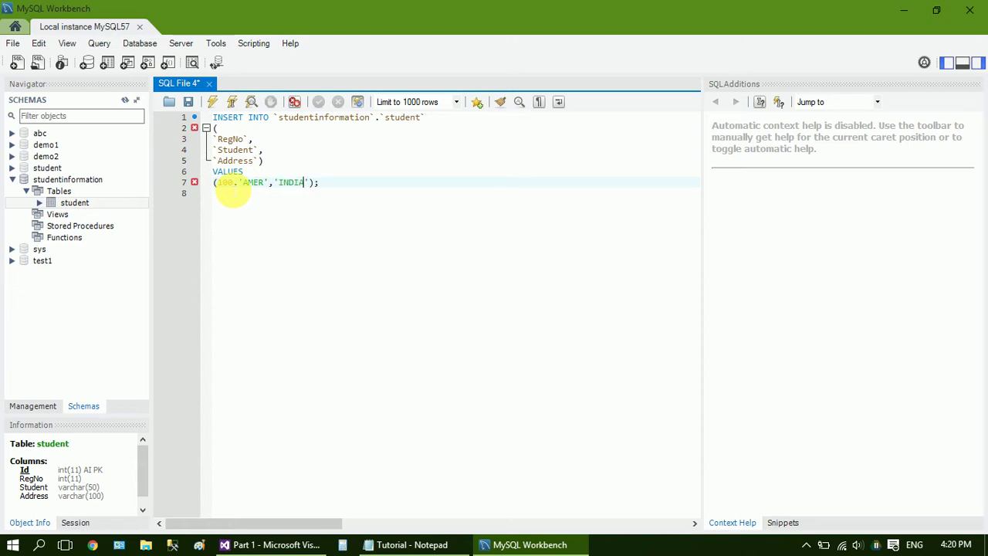